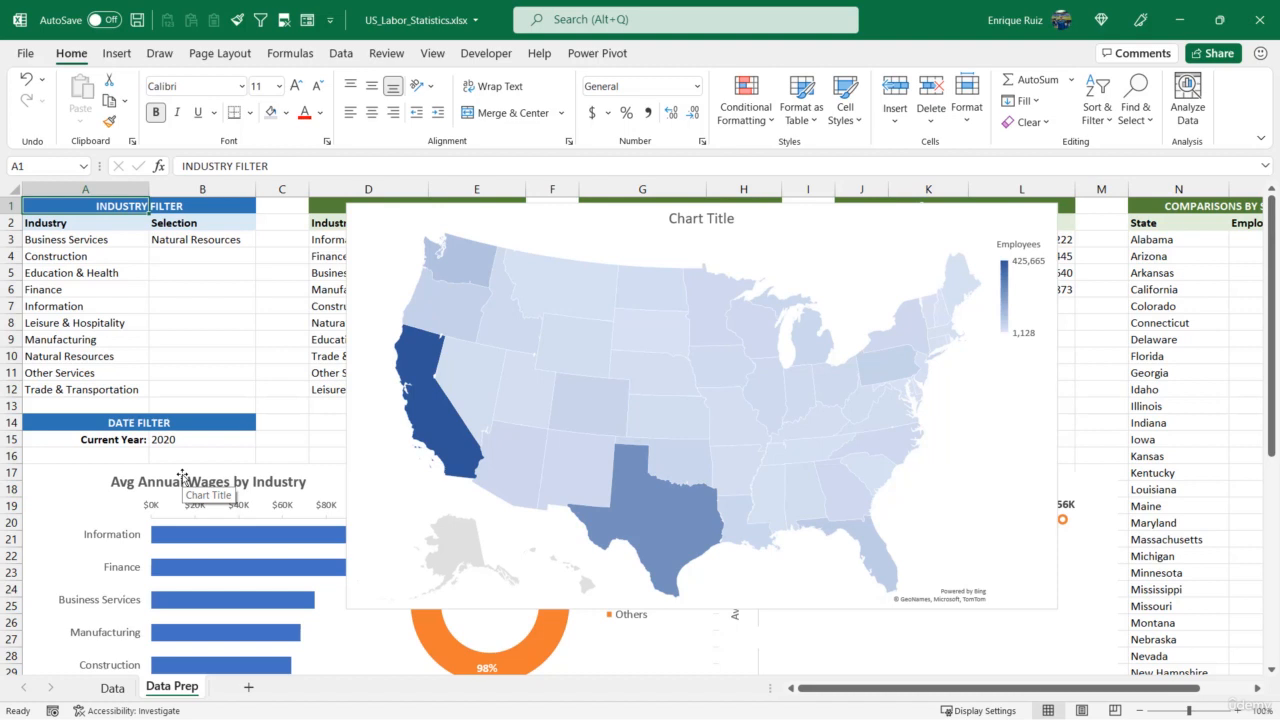
# Review the comparisons by state on the Data Prep sheet and the source records on the Data sheet
pyautogui.moveTo(1088, 688); pyautogui.dragTo(1140, 688)
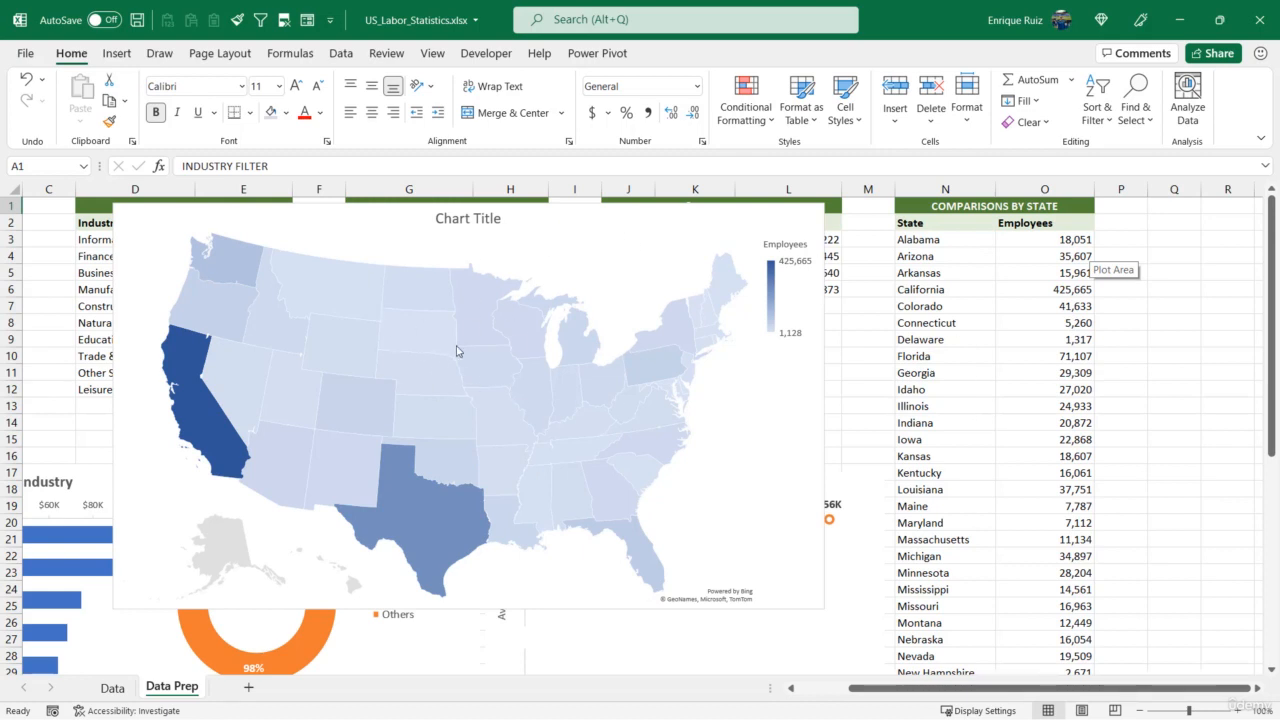
pyautogui.moveTo(433, 378)
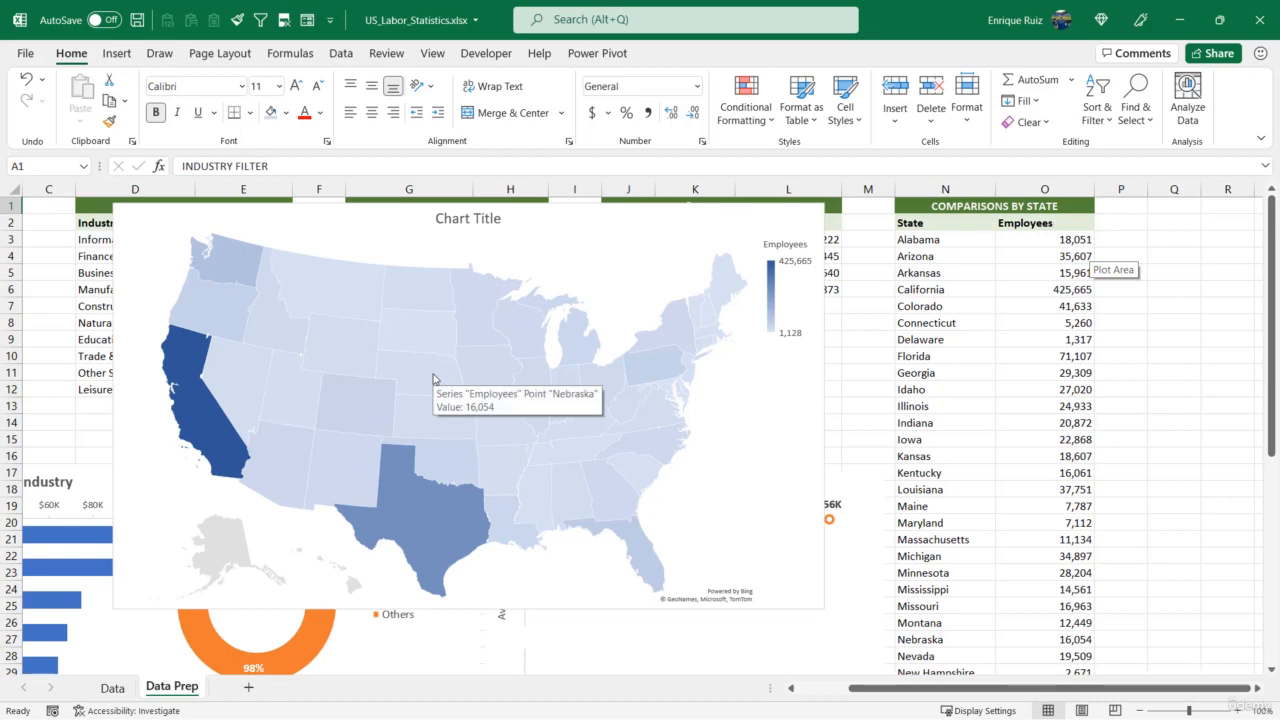
pyautogui.click(112, 688)
pyautogui.click(350, 256)
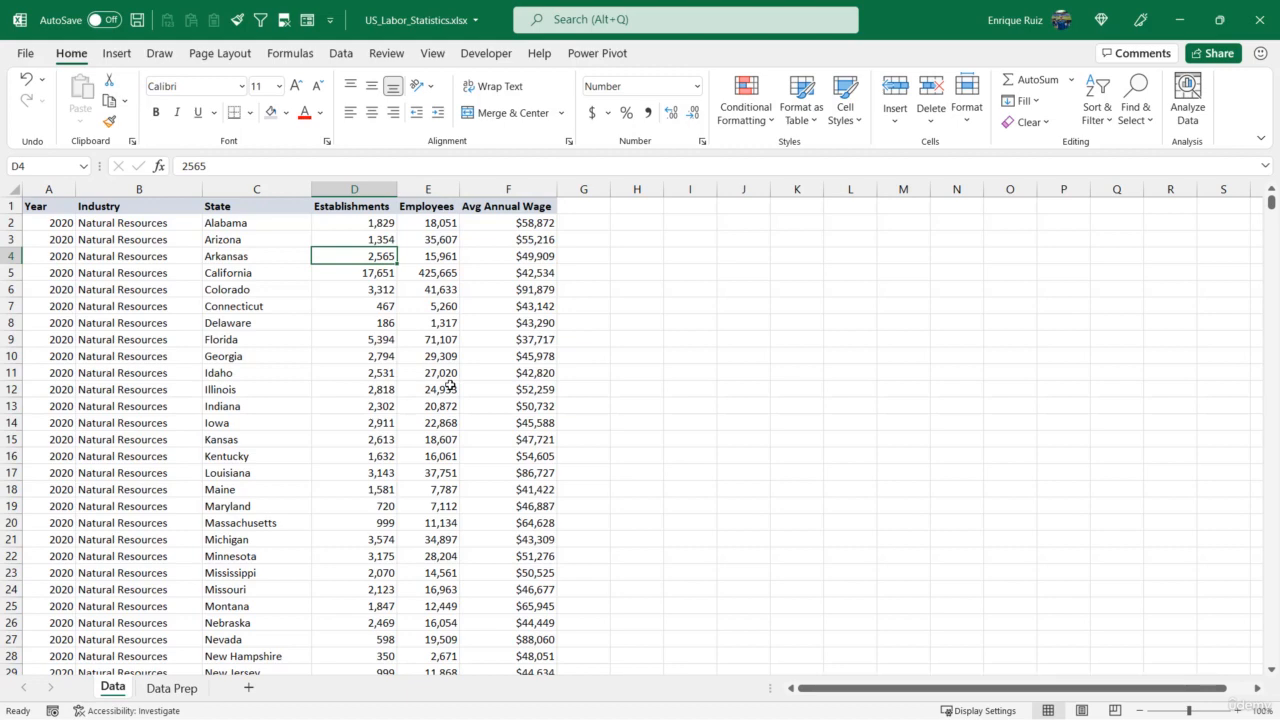
pyautogui.click(172, 688)
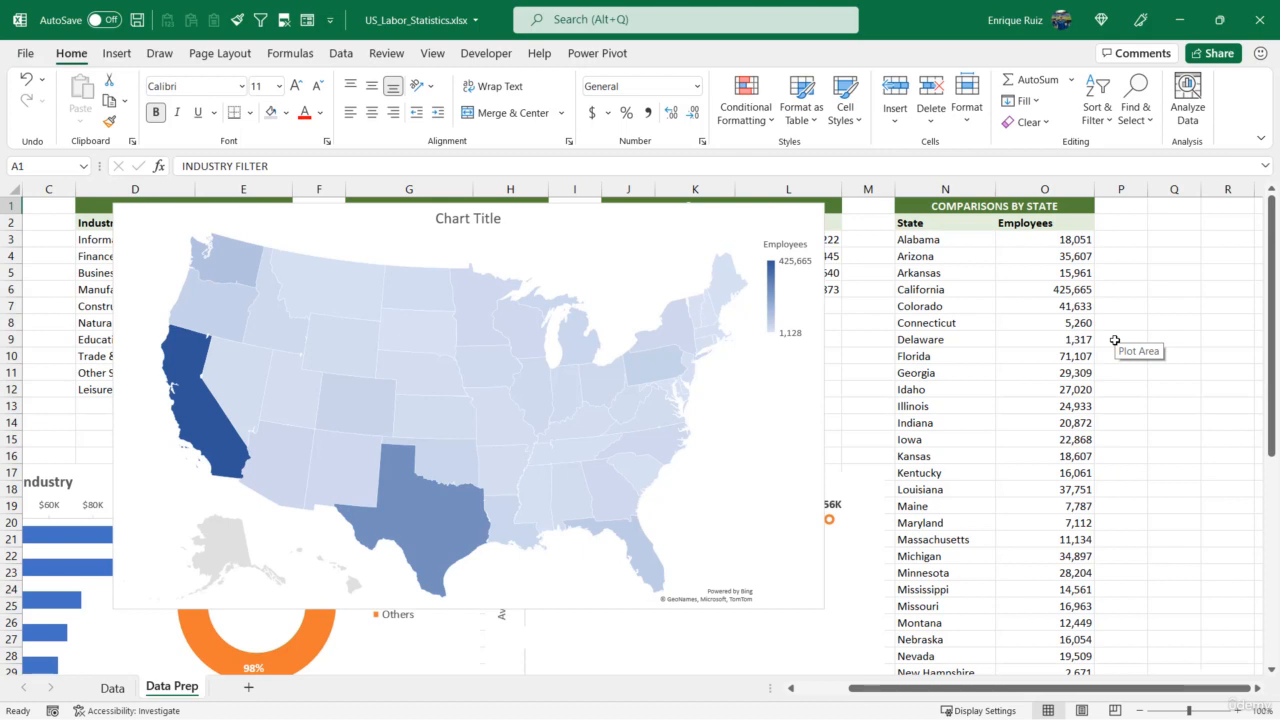
# Copy all state names from the Comparisons by State table into column S, starting at cell S3
pyautogui.click(341, 53)
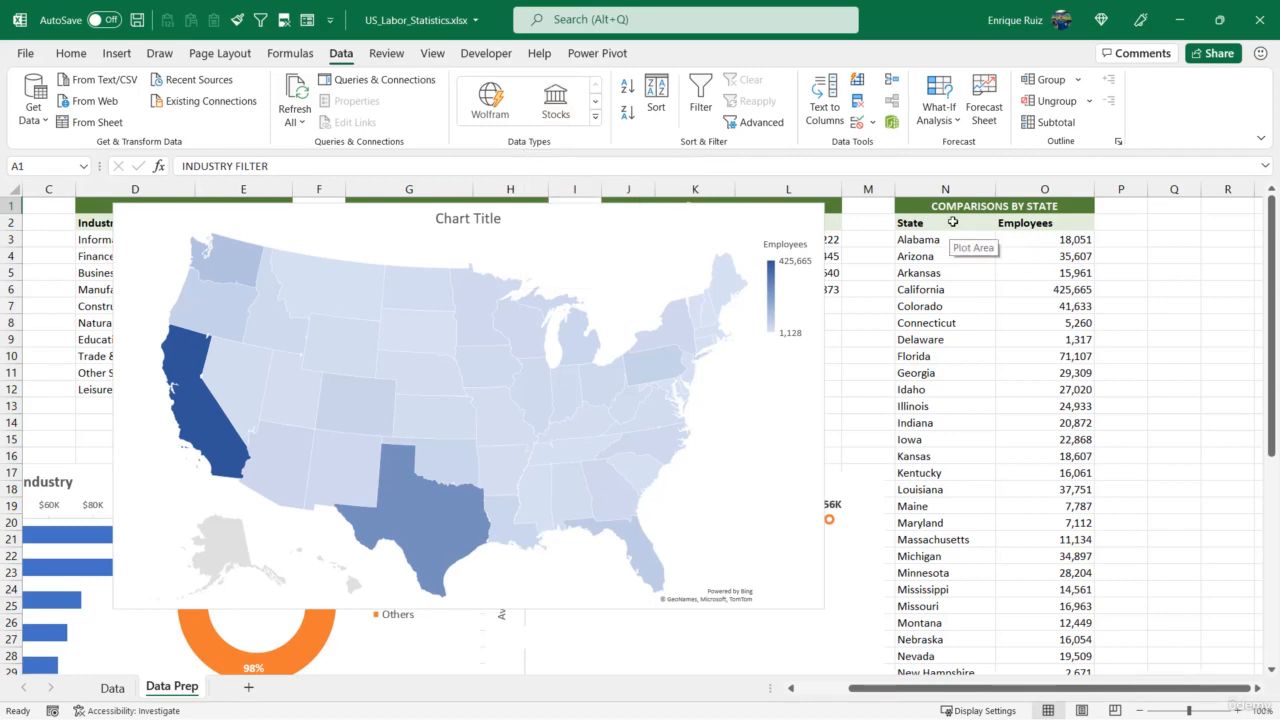
pyautogui.moveTo(950, 223); pyautogui.dragTo(939, 602)
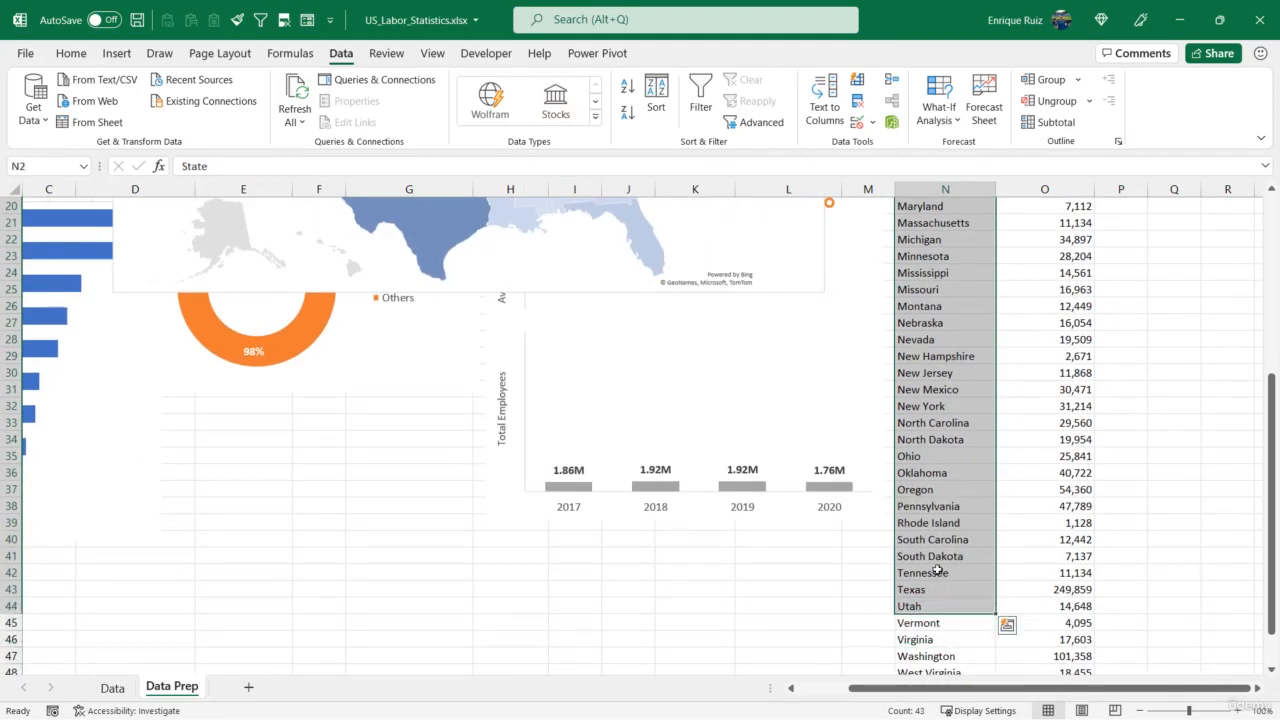
pyautogui.scroll(7, 937, 573)
pyautogui.click(930, 241)
pyautogui.hotkey('ctrl', 'shift', 'Down')
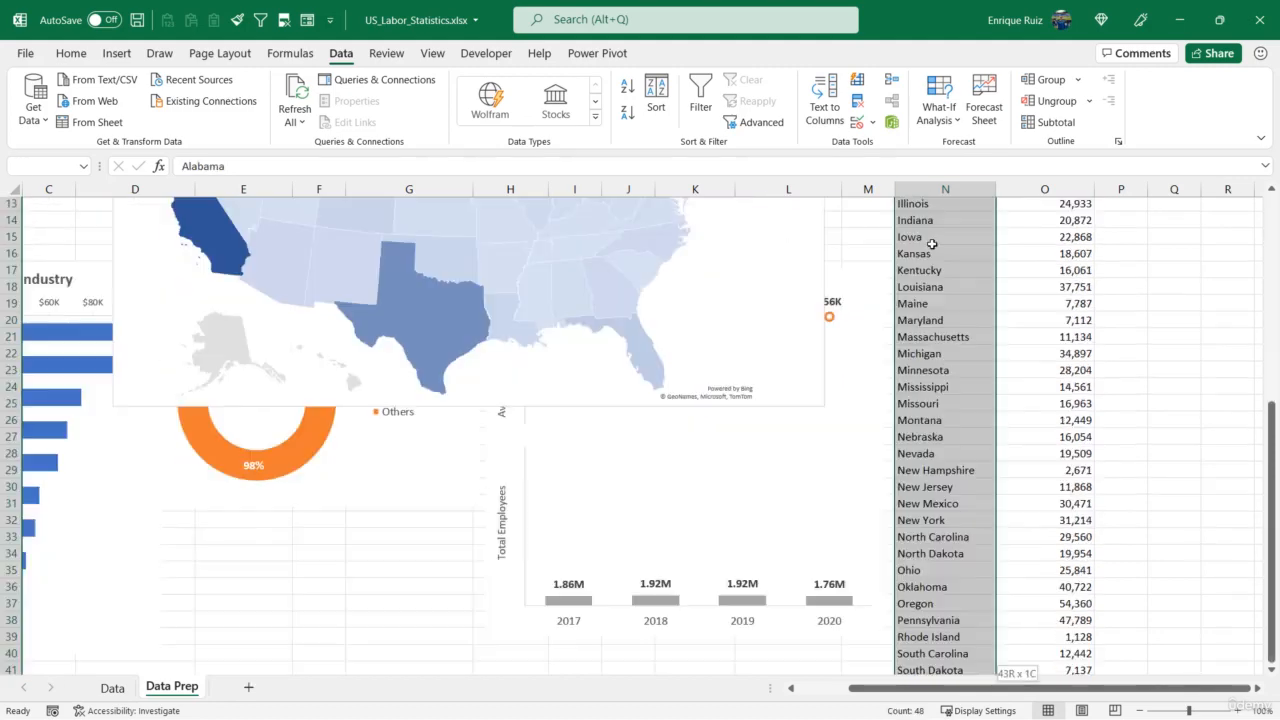
pyautogui.hotkey('ctrl', 'c')
pyautogui.press('Up')
pyautogui.press('Right')
pyautogui.press('Right')
pyautogui.press('Right')
pyautogui.press('Right')
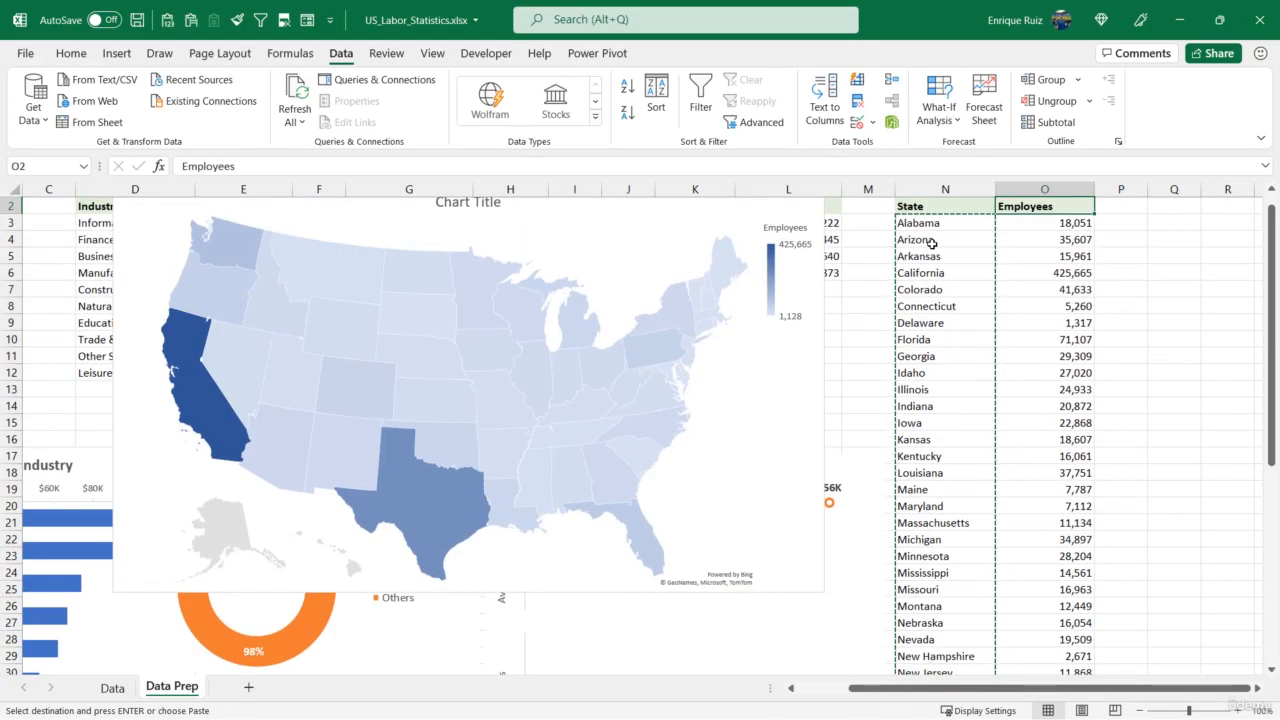
pyautogui.press('Right')
pyautogui.press('Down')
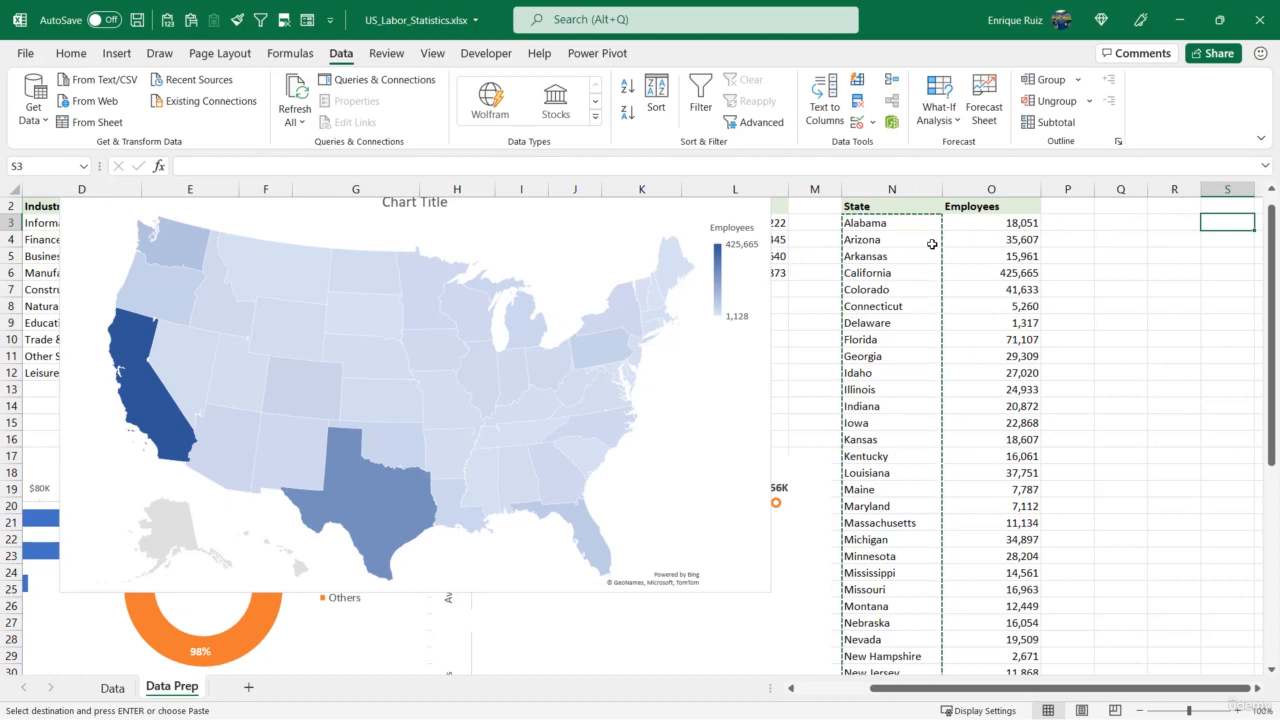
pyautogui.hotkey('ctrl', 'v')
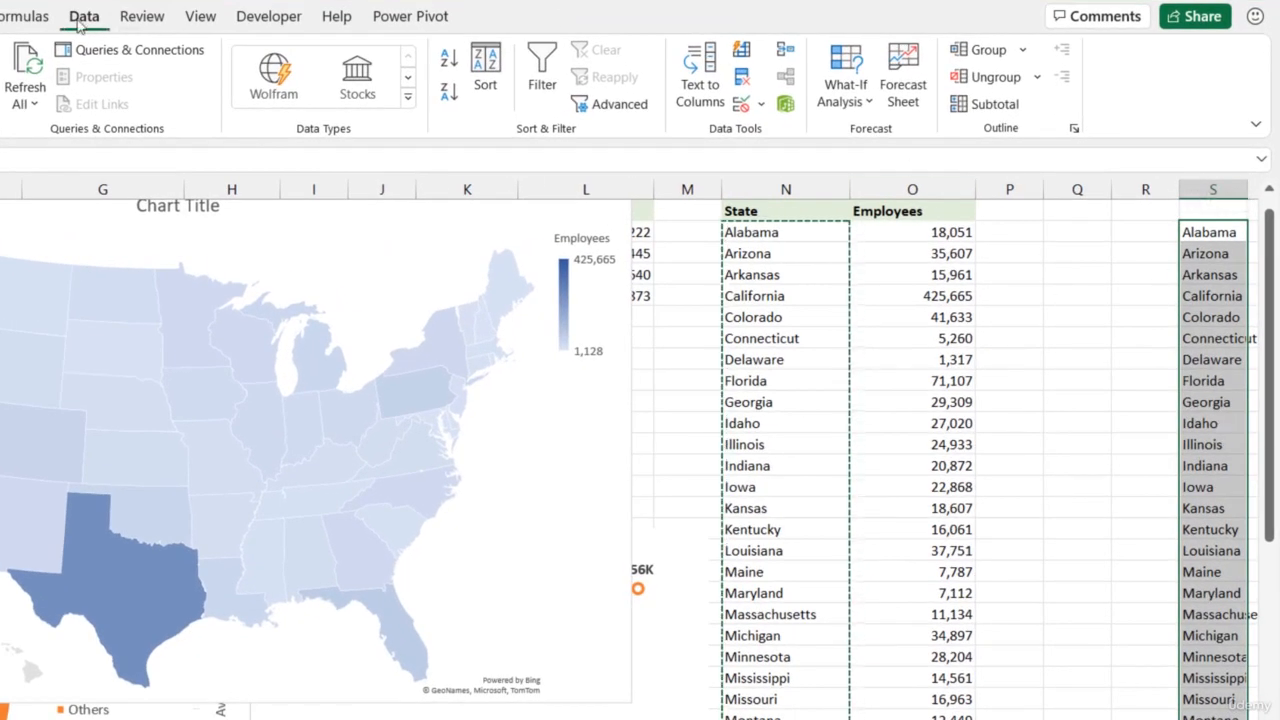
# Convert the copied state names in column S to the Geography data type and check the whole list
pyautogui.click(408, 97)
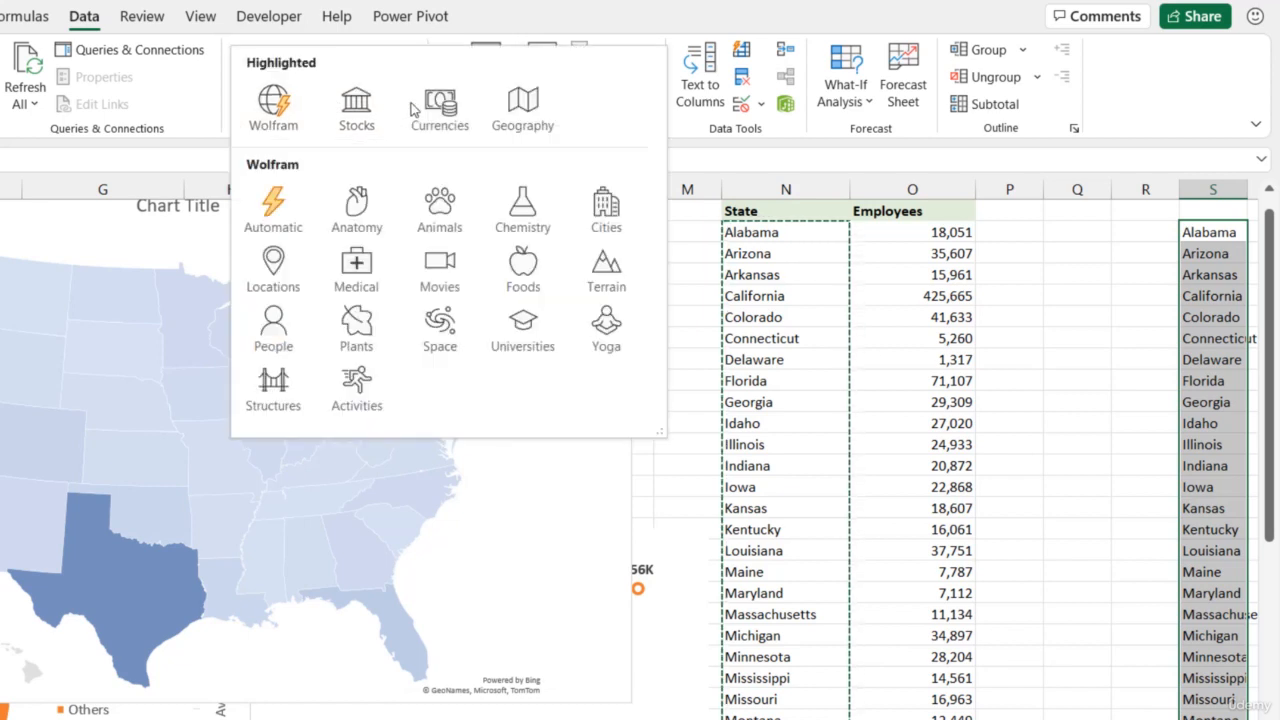
pyautogui.click(527, 114)
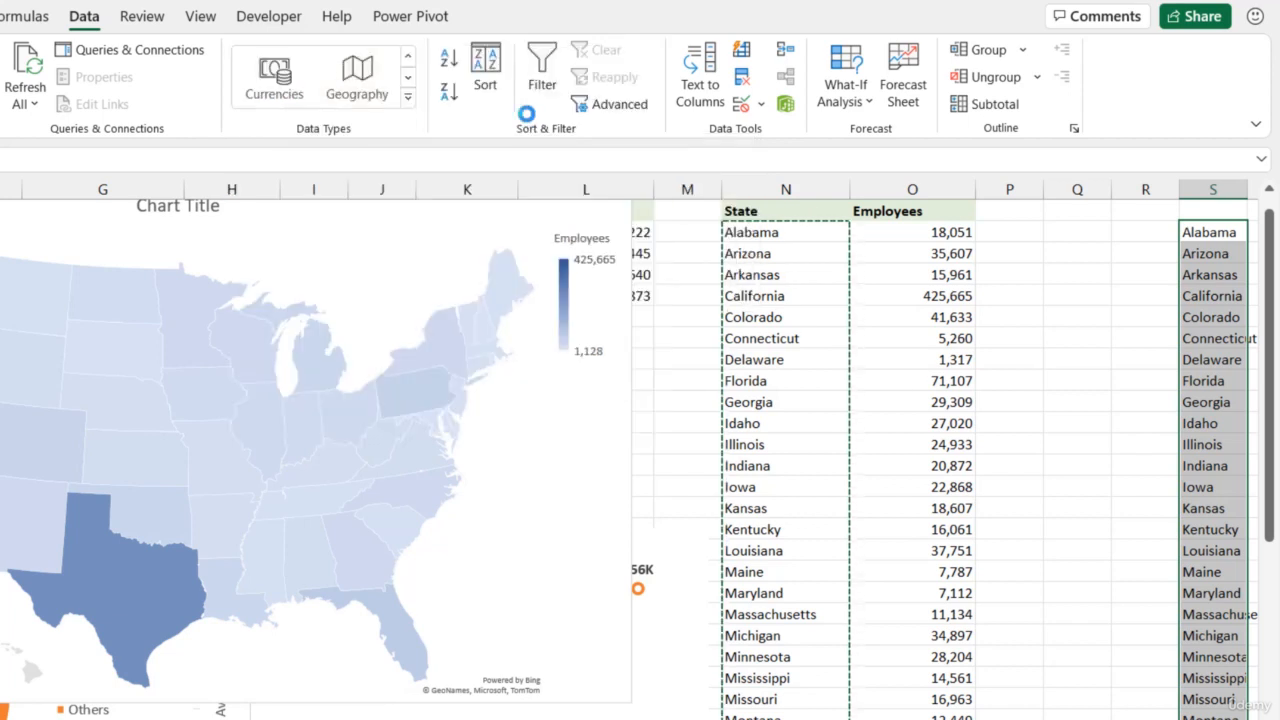
pyautogui.click(1107, 710)
pyautogui.press('Right')
pyautogui.press('Right')
pyautogui.press('Right')
pyautogui.press('Right')
pyautogui.press('Right')
pyautogui.press('Right')
pyautogui.press('Right')
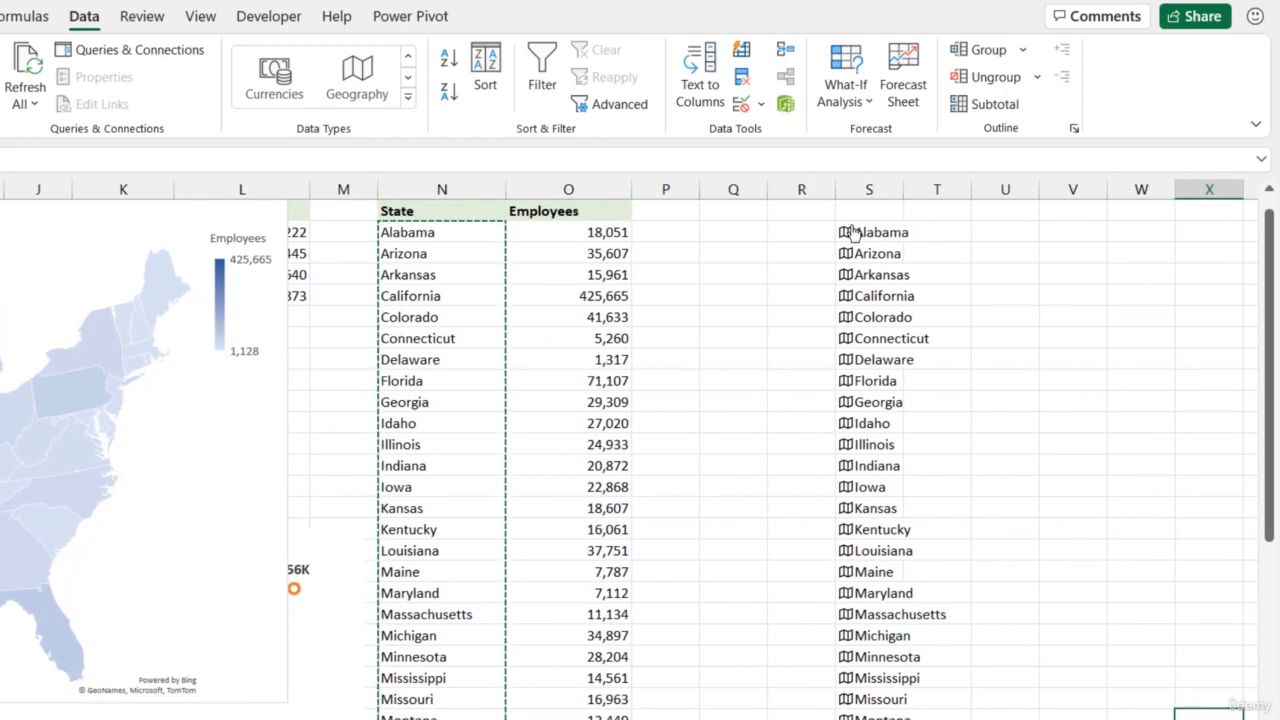
pyautogui.scroll(-12, 862, 232)
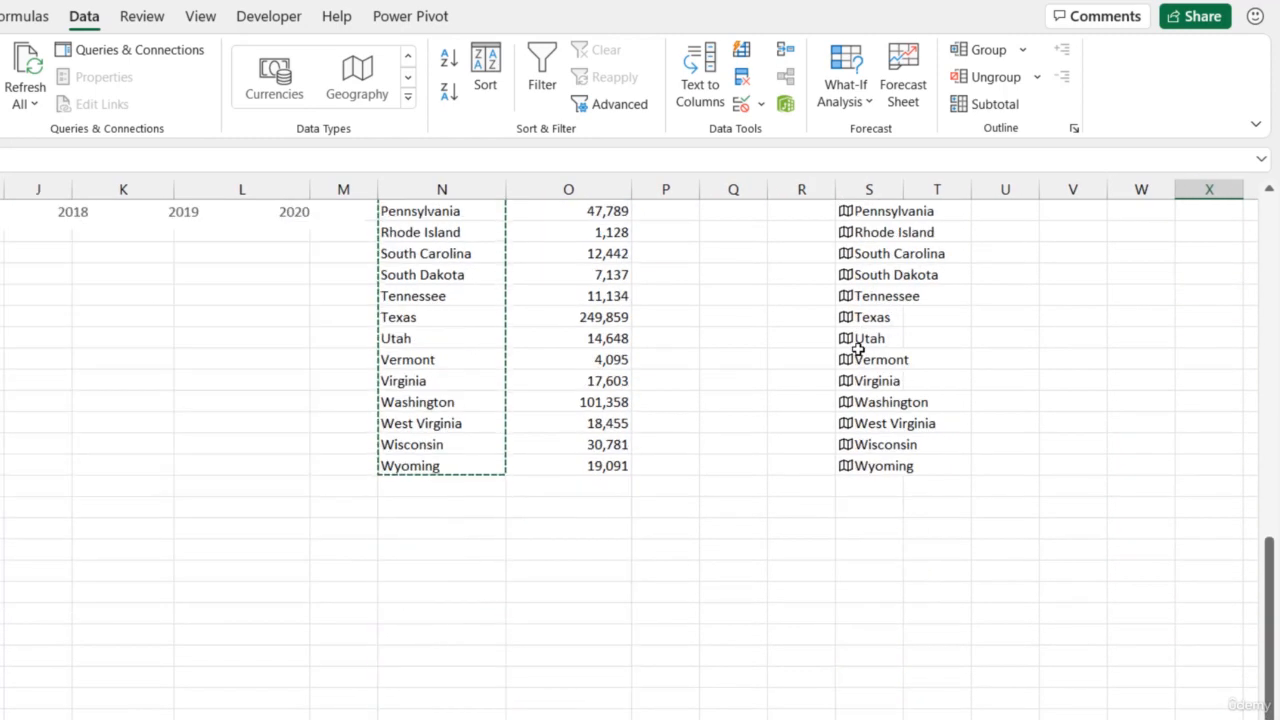
pyautogui.scroll(13, 858, 348)
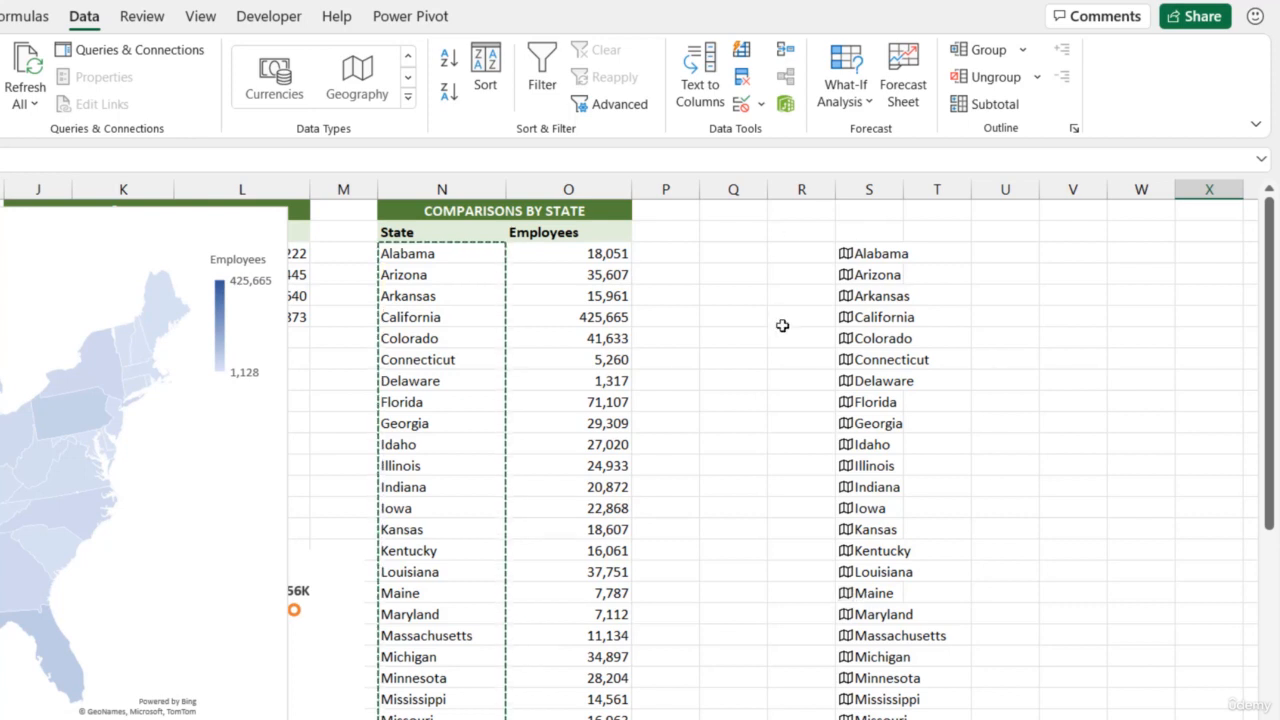
# Try extracting the Population field for Alabama alone into the adjacent cell, and clear it again
pyautogui.click(877, 251)
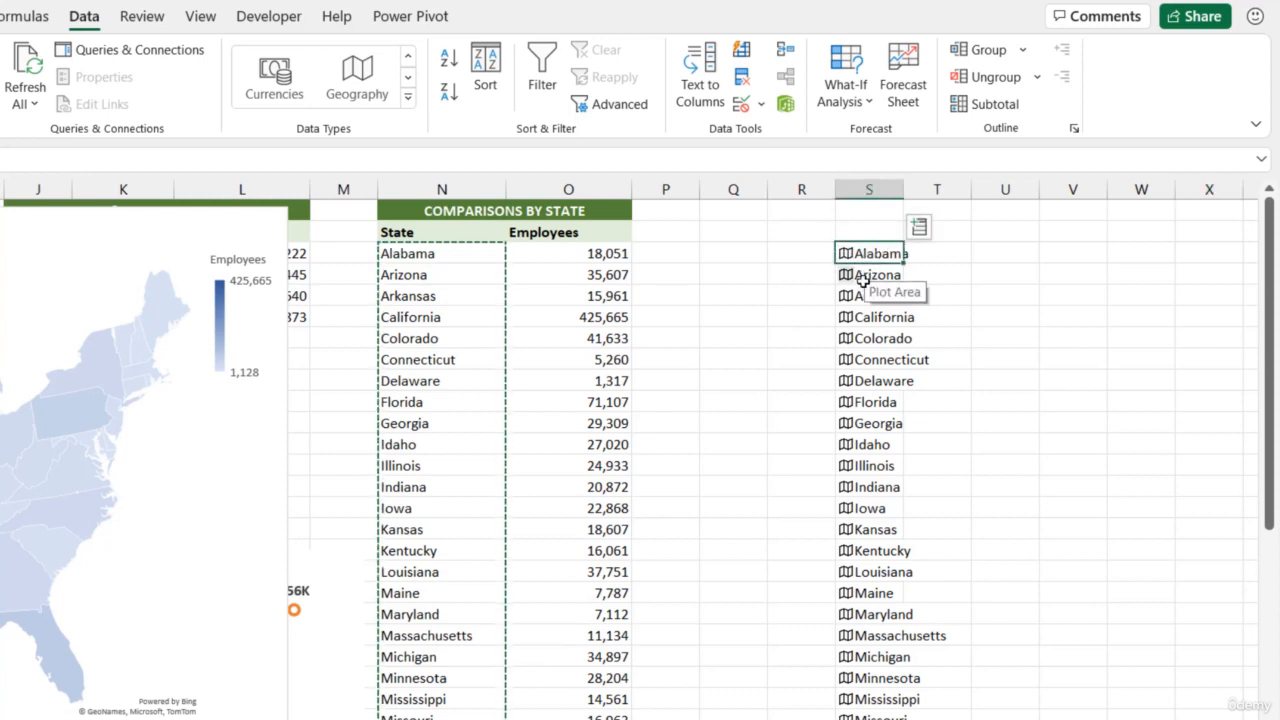
pyautogui.click(919, 228)
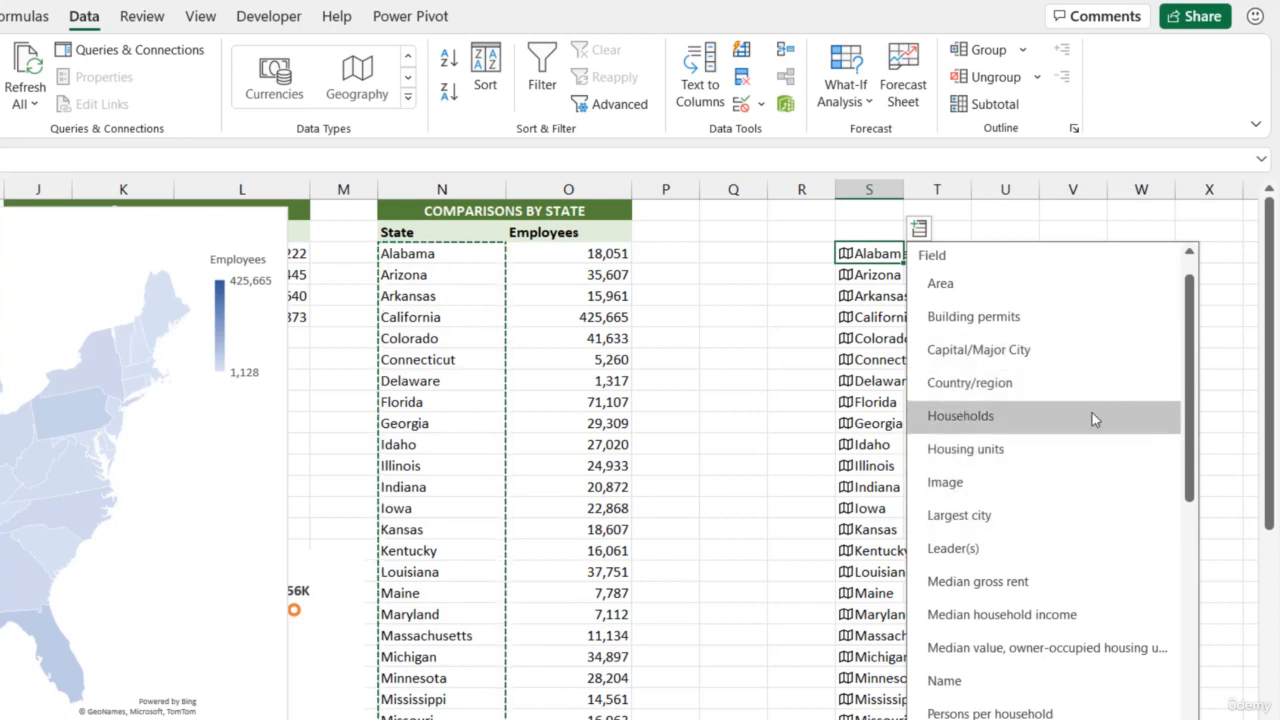
pyautogui.scroll(-4, 1092, 420)
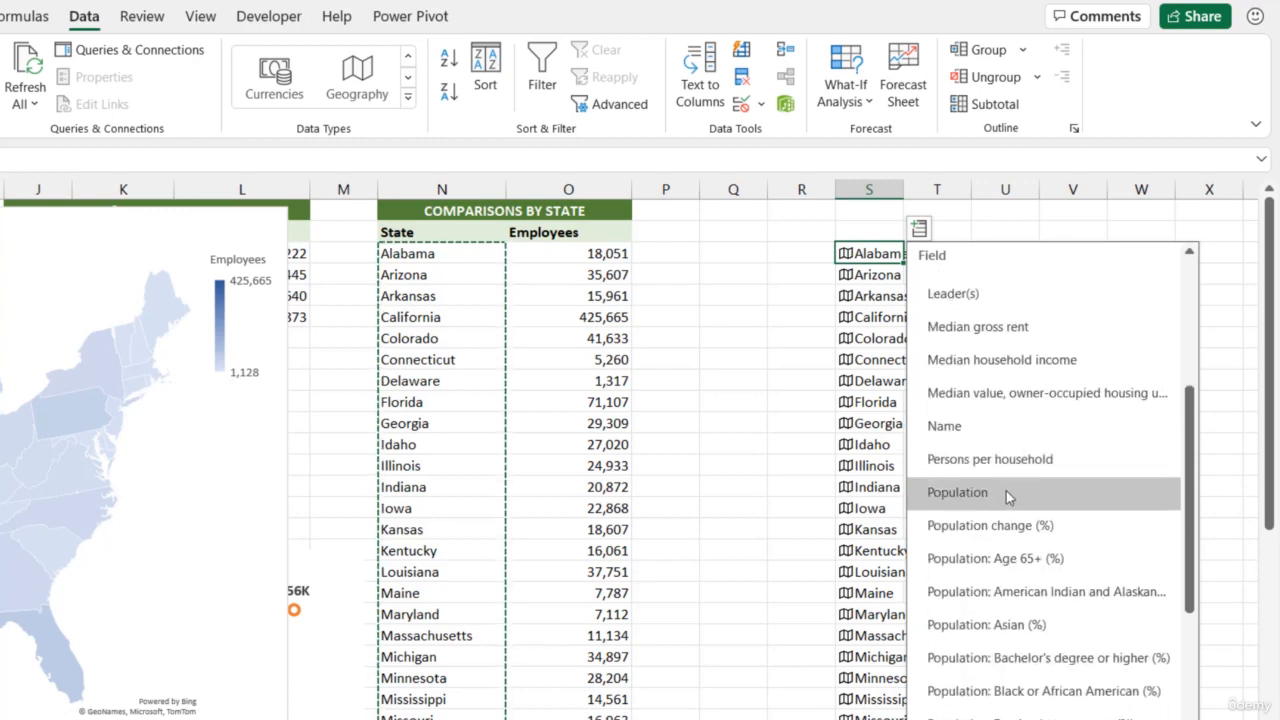
pyautogui.click(1006, 491)
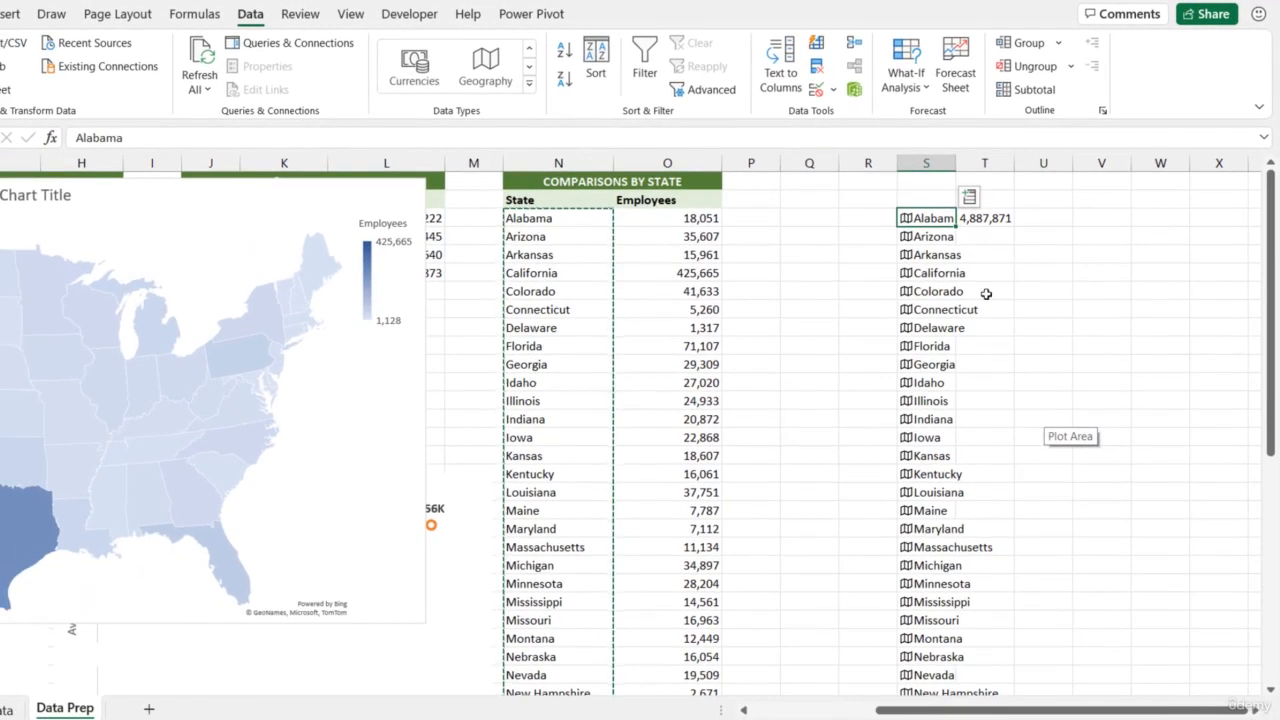
pyautogui.click(997, 223)
pyautogui.press('Delete')
# Extract the Population field for all states in column S into column T, and widen column T to fit the numbers
pyautogui.click(945, 219)
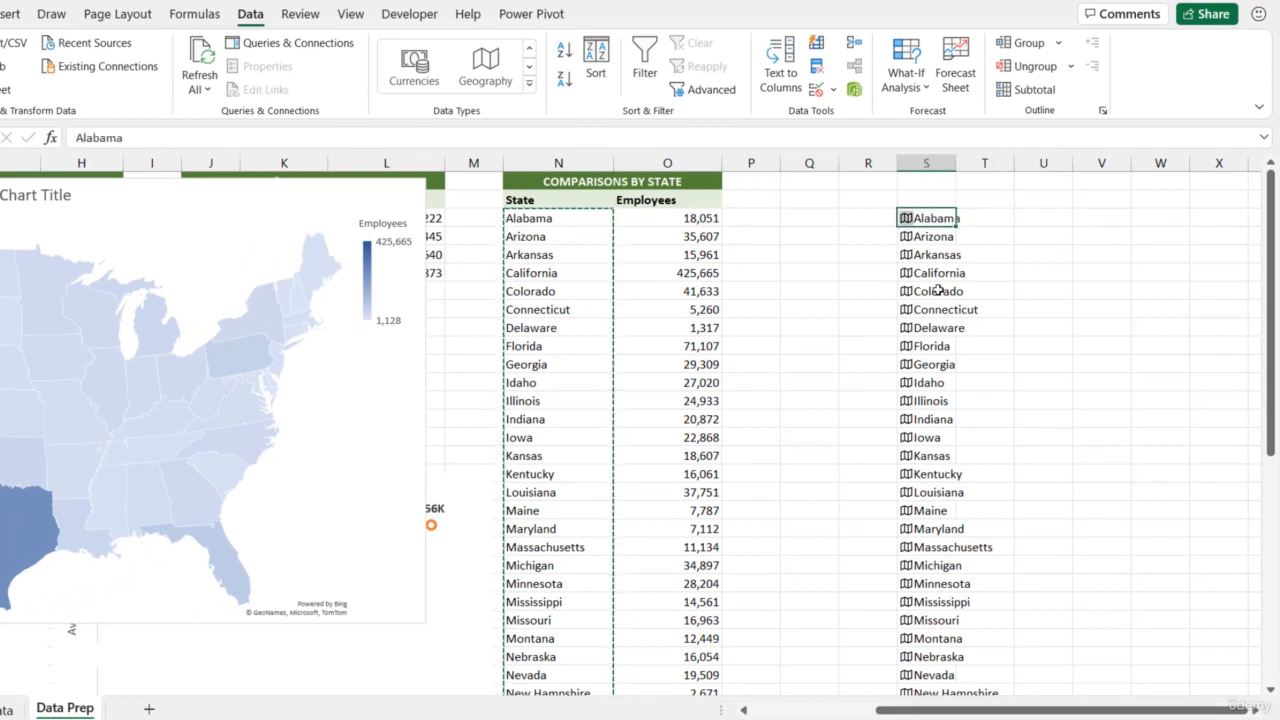
pyautogui.scroll(-11, 948, 350)
pyautogui.scroll(-4, 950, 366)
pyautogui.keyDown('shift'); pyautogui.click(932, 254); pyautogui.keyUp('shift')
pyautogui.scroll(15, 943, 251)
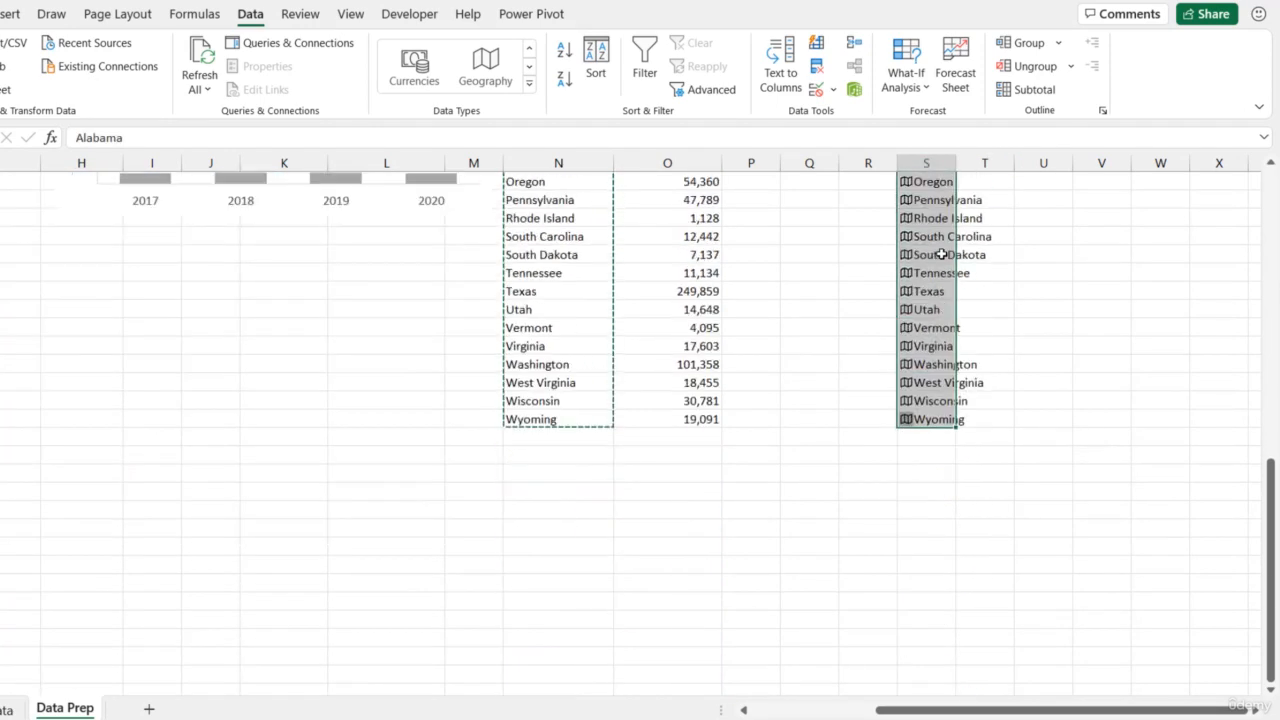
pyautogui.click(969, 197)
pyautogui.scroll(-3, 1030, 310)
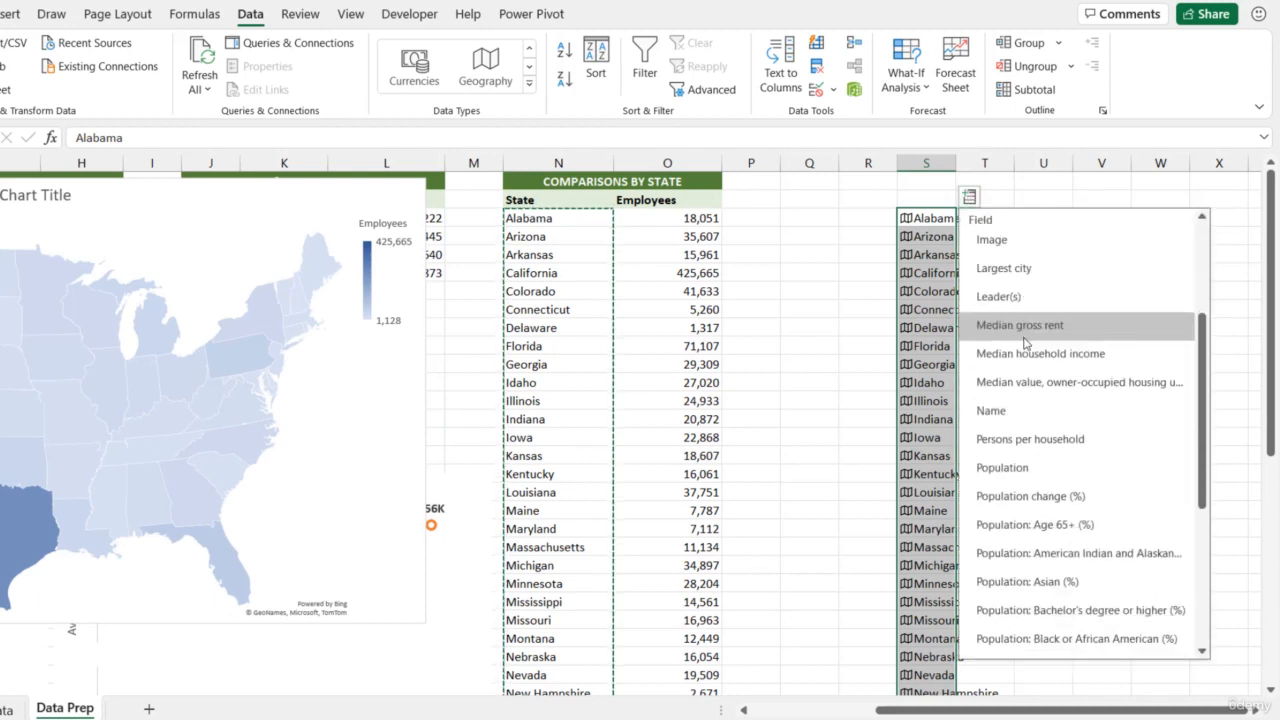
pyautogui.click(1025, 466)
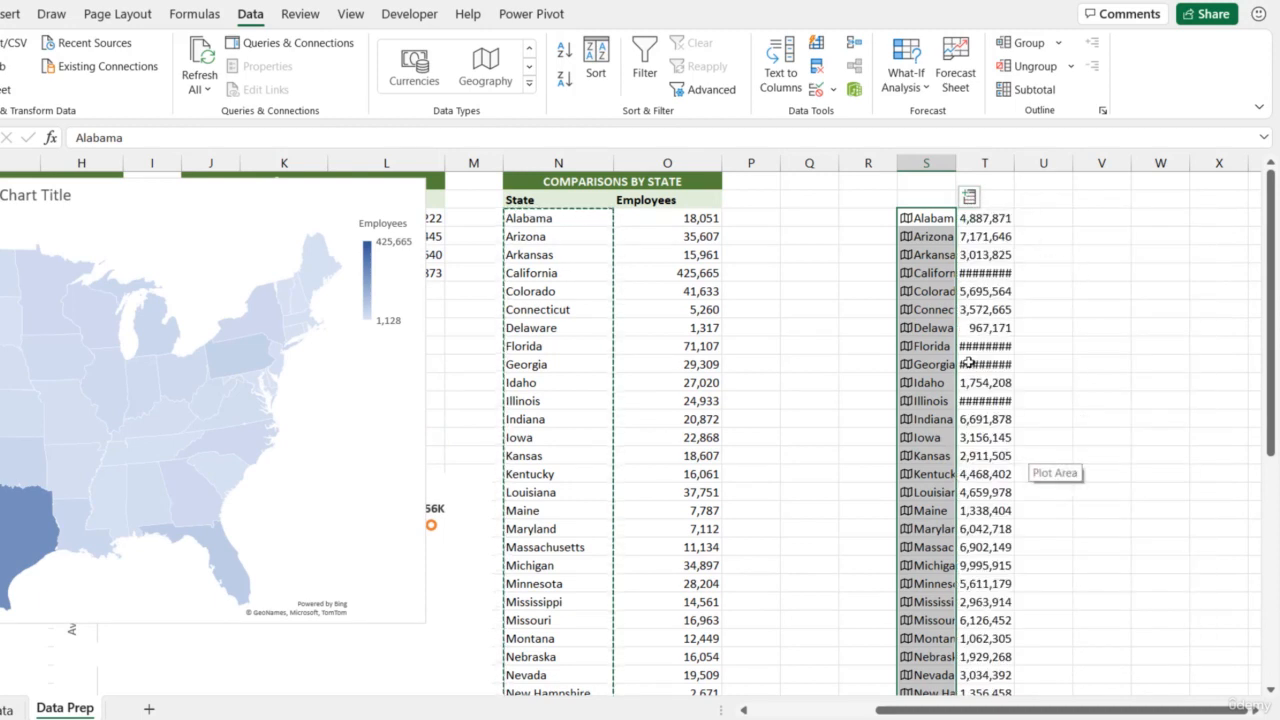
pyautogui.moveTo(1014, 163); pyautogui.dragTo(1049, 166)
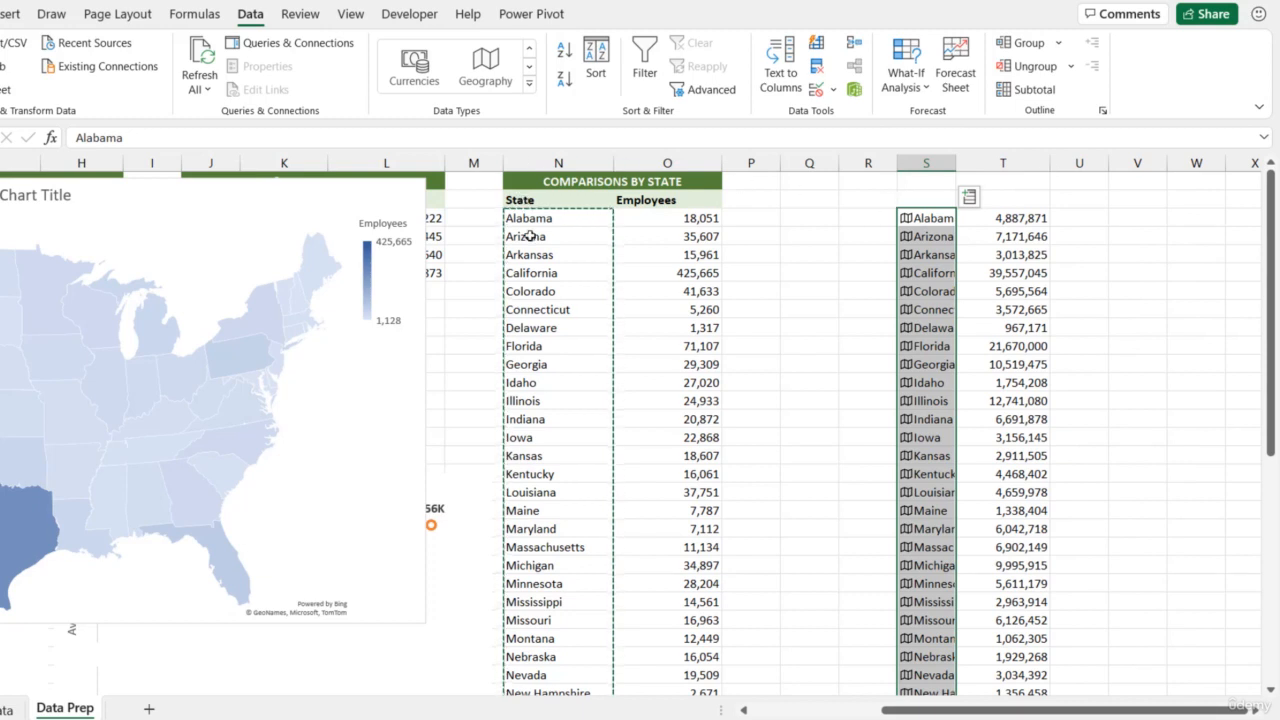
# Try converting the original state names in column N to the Geography data type, and undo the conversion
pyautogui.click(1021, 230)
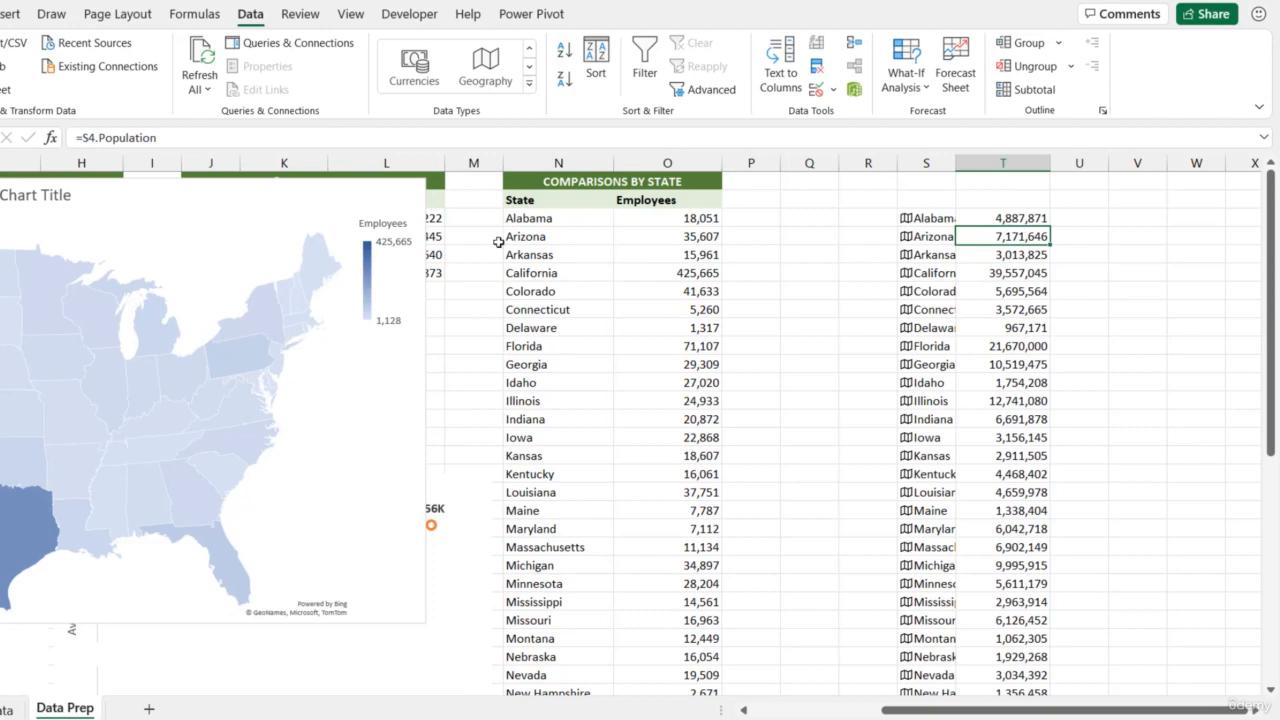
pyautogui.moveTo(540, 222); pyautogui.dragTo(545, 656)
pyautogui.hotkey('ctrl', 'BackSpace')
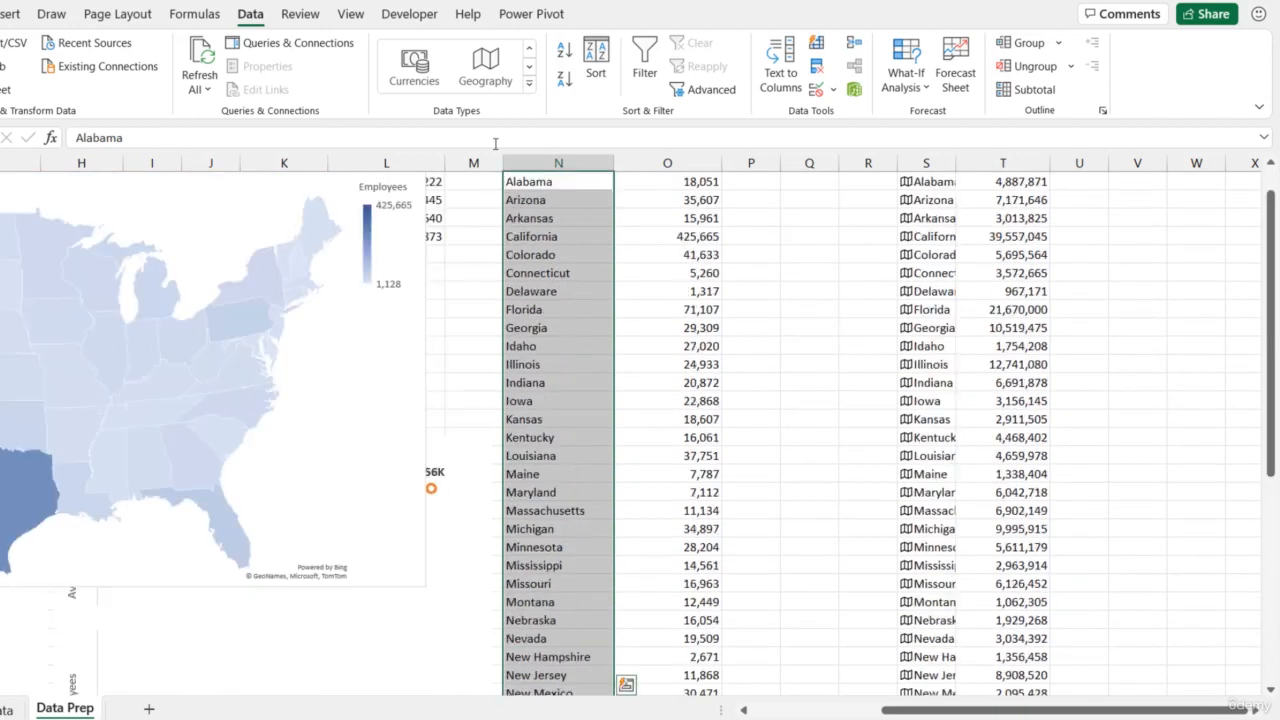
pyautogui.click(487, 75)
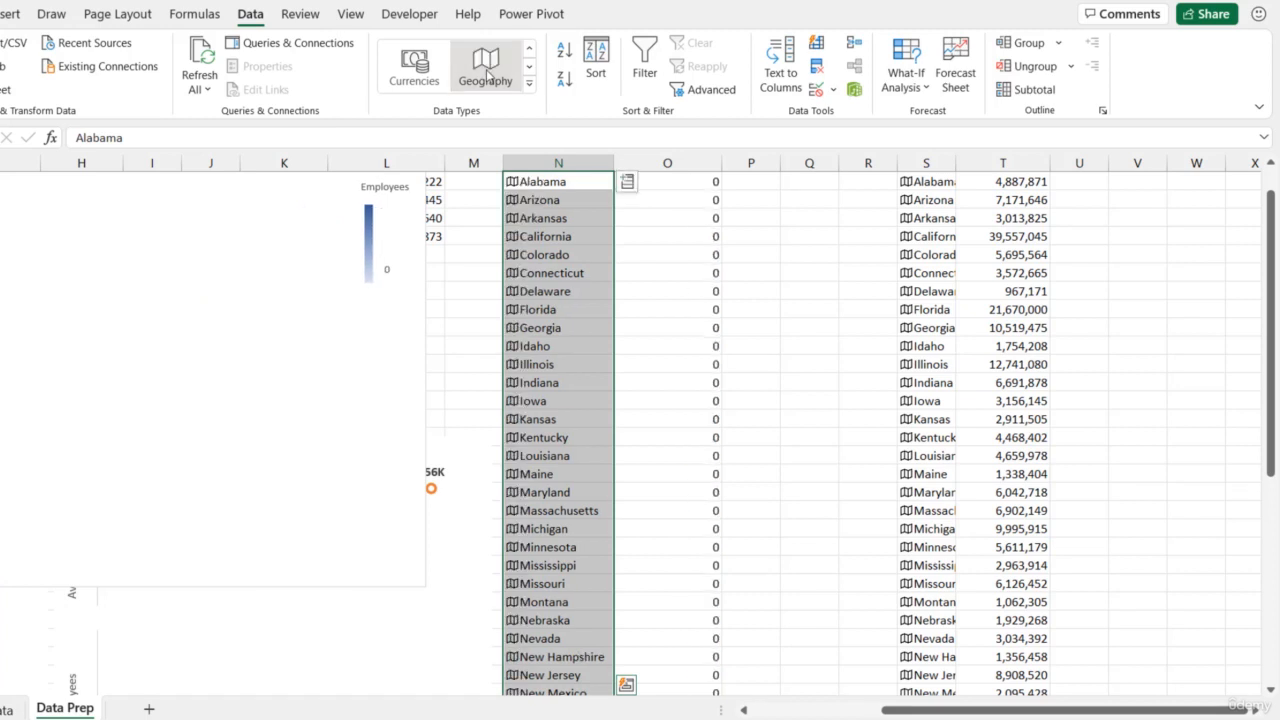
pyautogui.scroll(1, 575, 330)
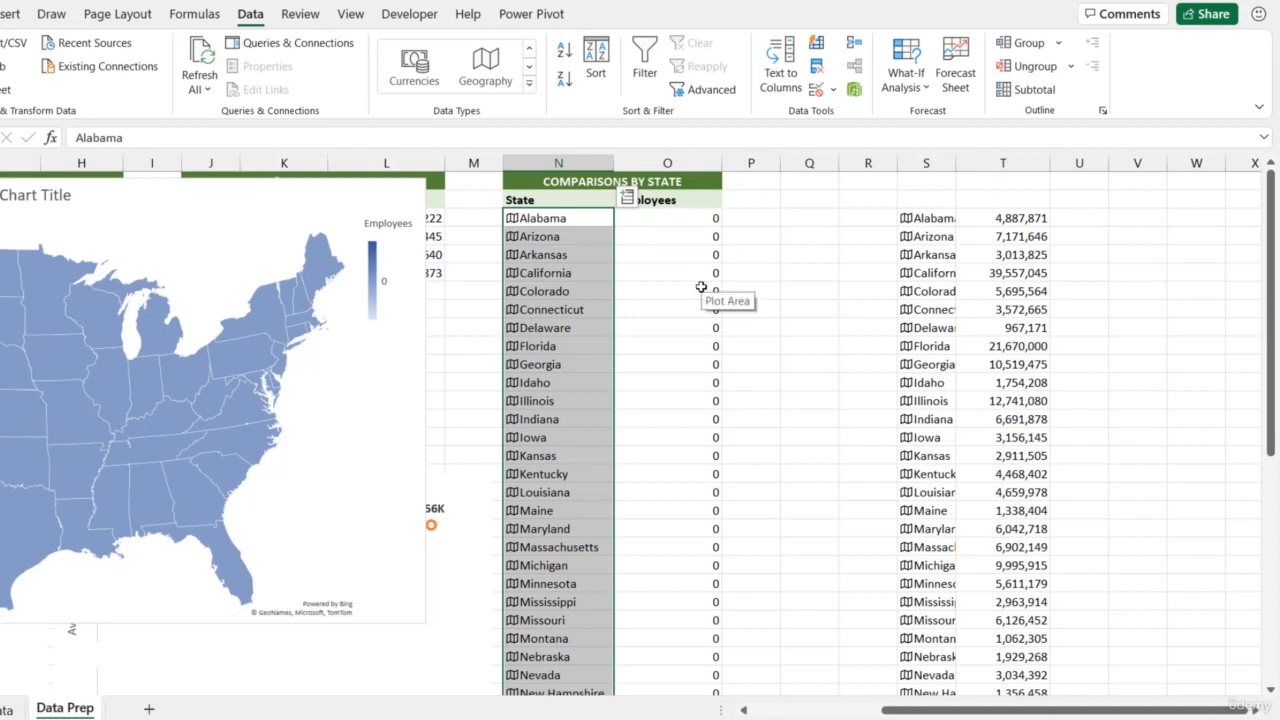
# Add a Population header in cell P2 of the state comparison table and widen column P to fit it
pyautogui.click(750, 199)
pyautogui.write('Population')
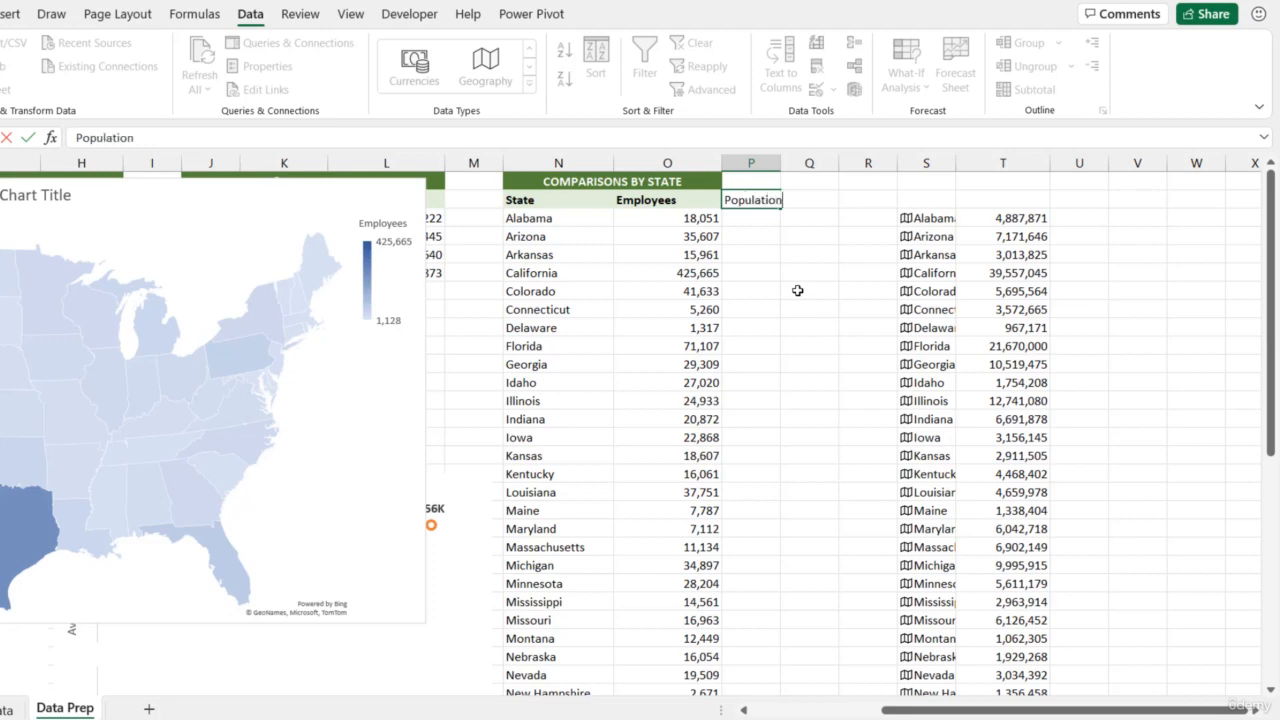
pyautogui.press('Return')
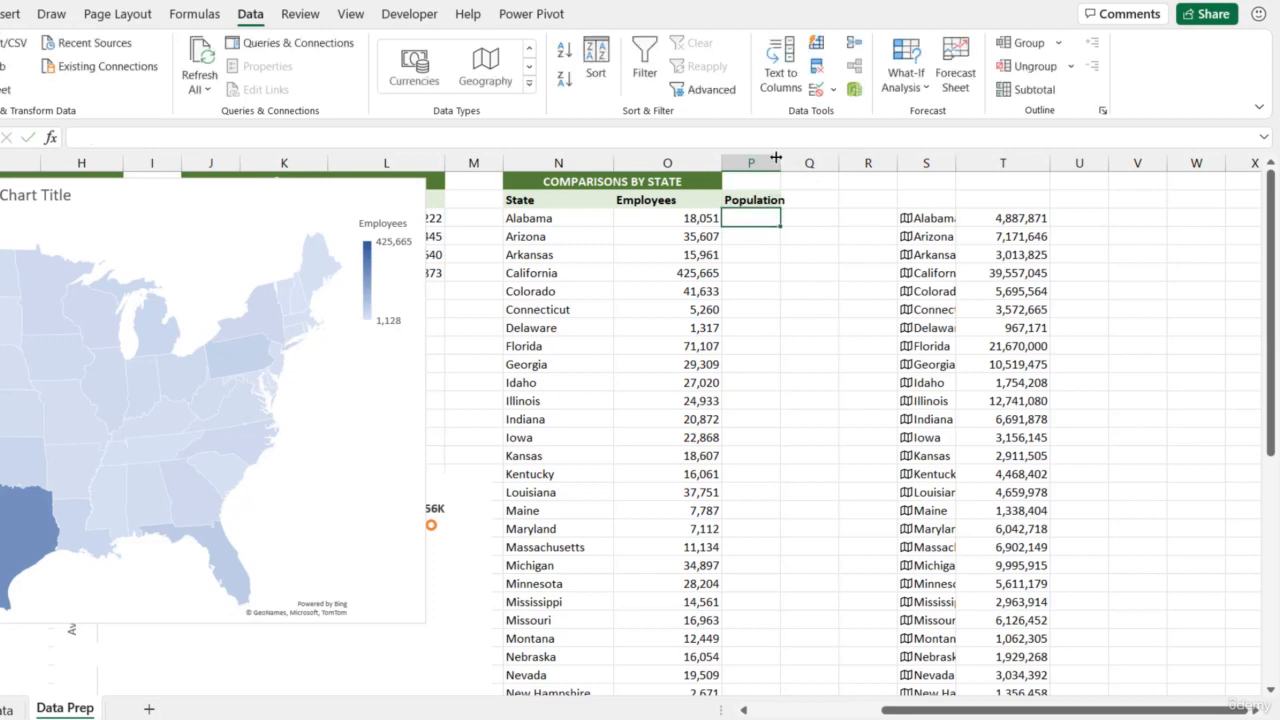
pyautogui.moveTo(775, 158); pyautogui.dragTo(815, 160)
# Try copying the population formulas from column T into the new Population column, starting at cell P3
pyautogui.click(1037, 215)
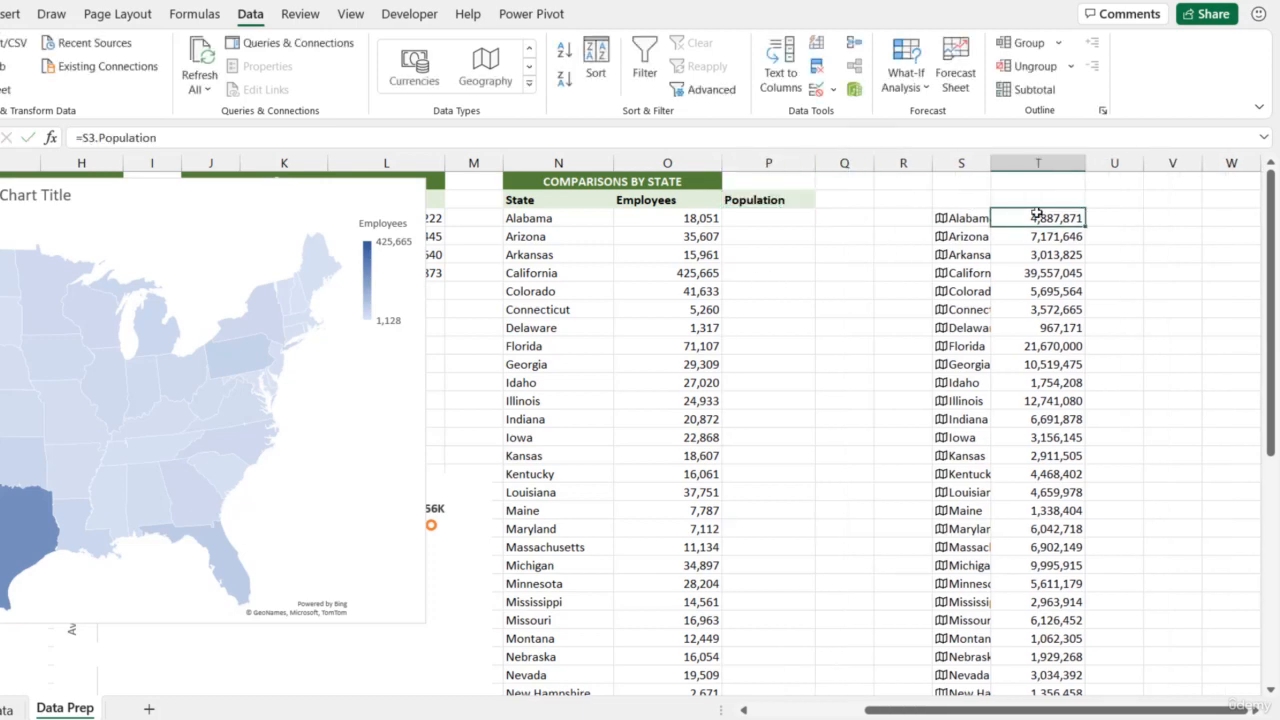
pyautogui.hotkey('ctrl', 'shift', 'Down')
pyautogui.hotkey('ctrl', 'c')
pyautogui.scroll(8, 955, 195)
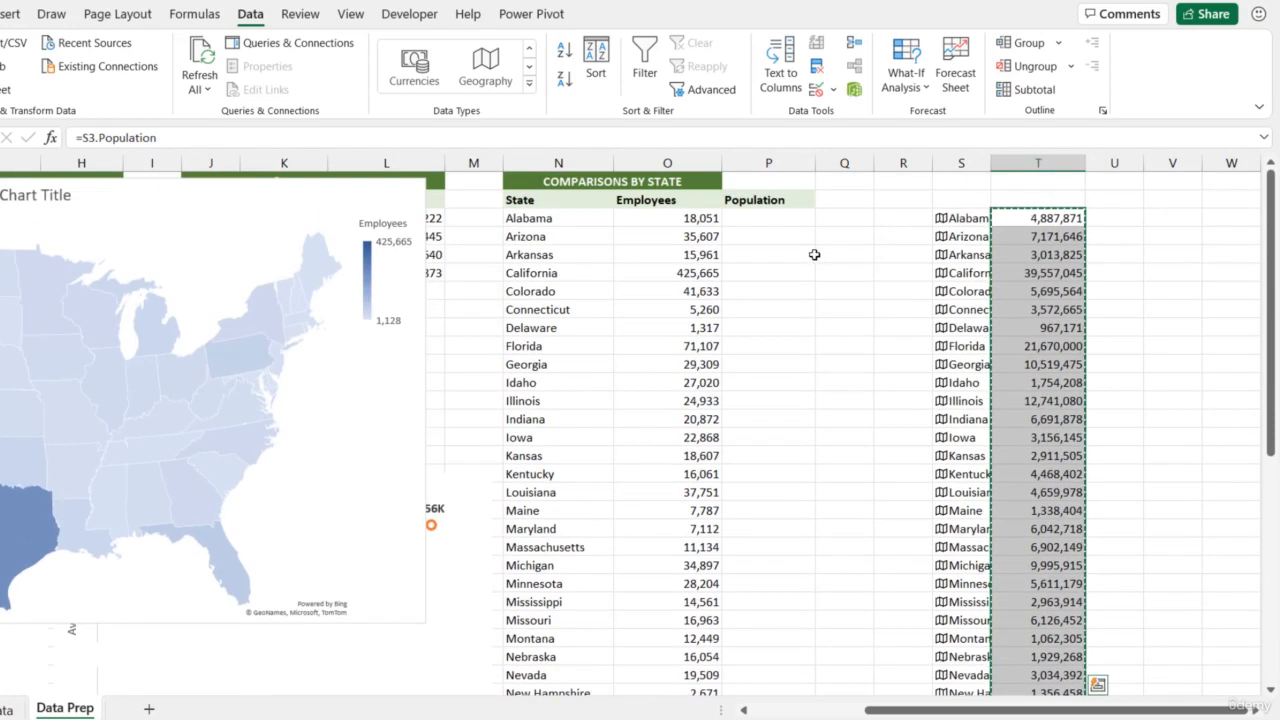
pyautogui.click(759, 218)
pyautogui.hotkey('ctrl', 'v')
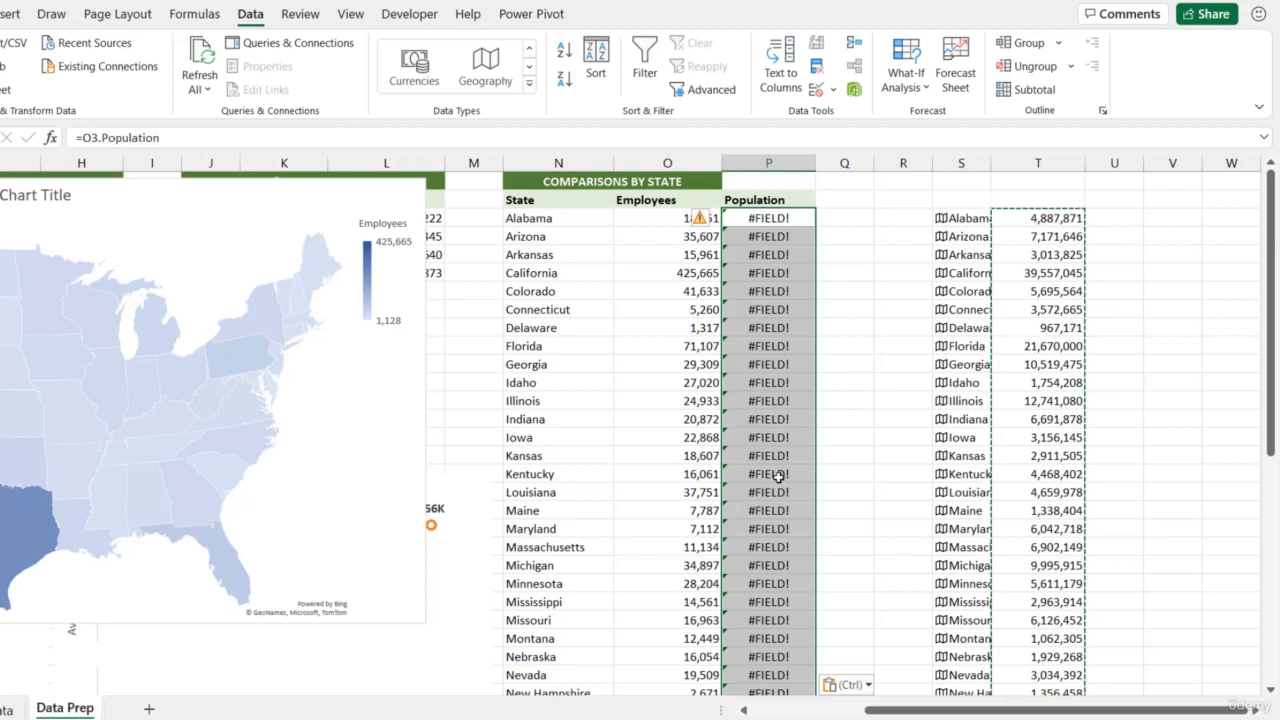
# Inspect the population formula for Alabama in cell T3
pyautogui.click(1066, 217)
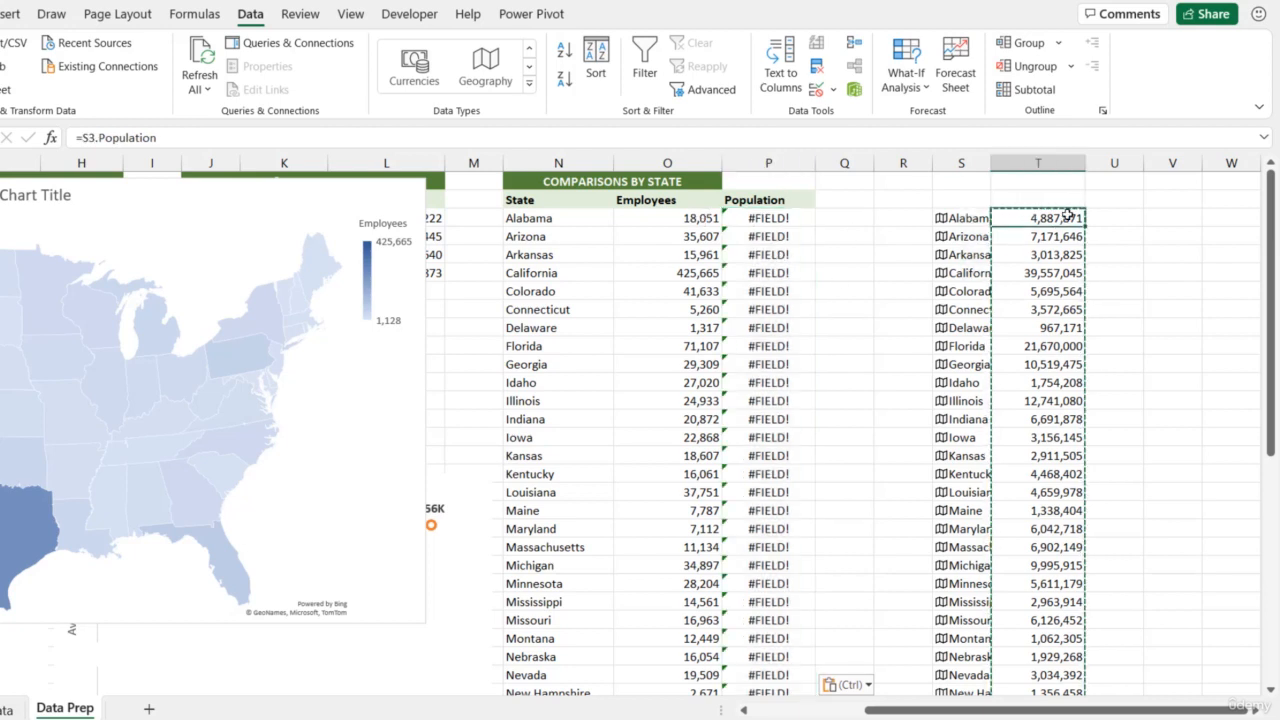
pyautogui.doubleClick(1066, 217)
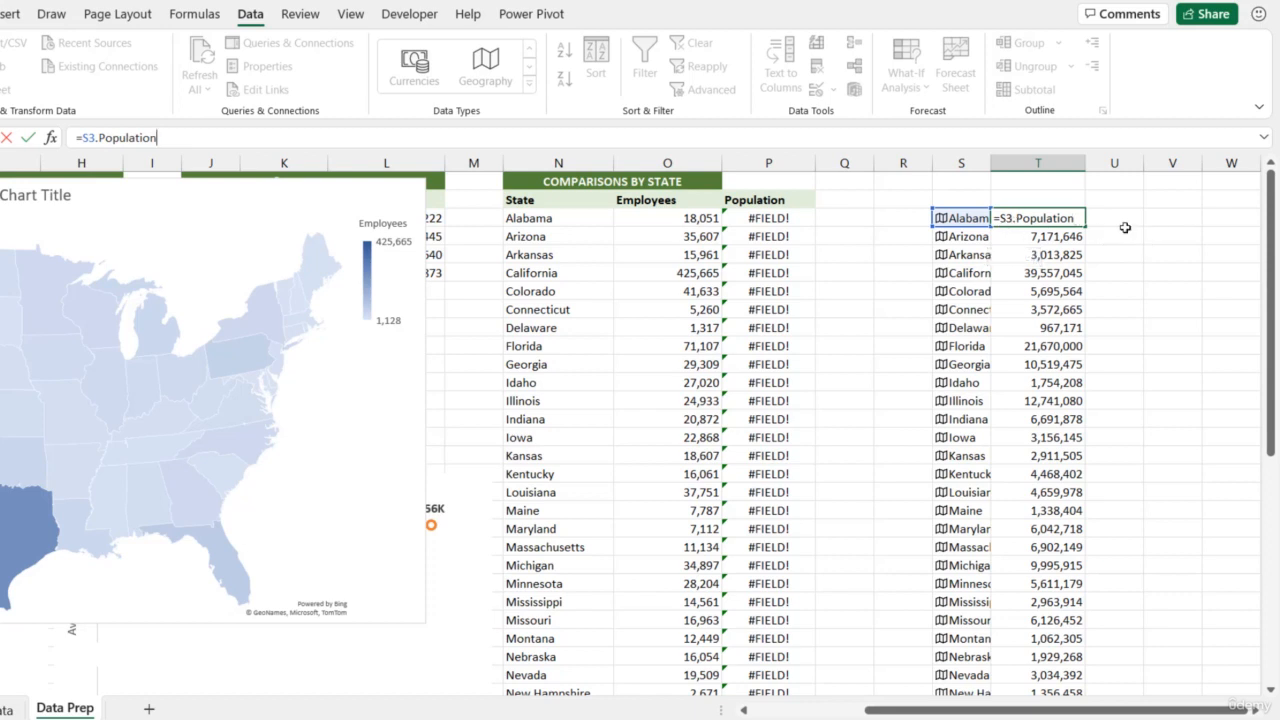
pyautogui.hotkey('ctrl', 'Return')
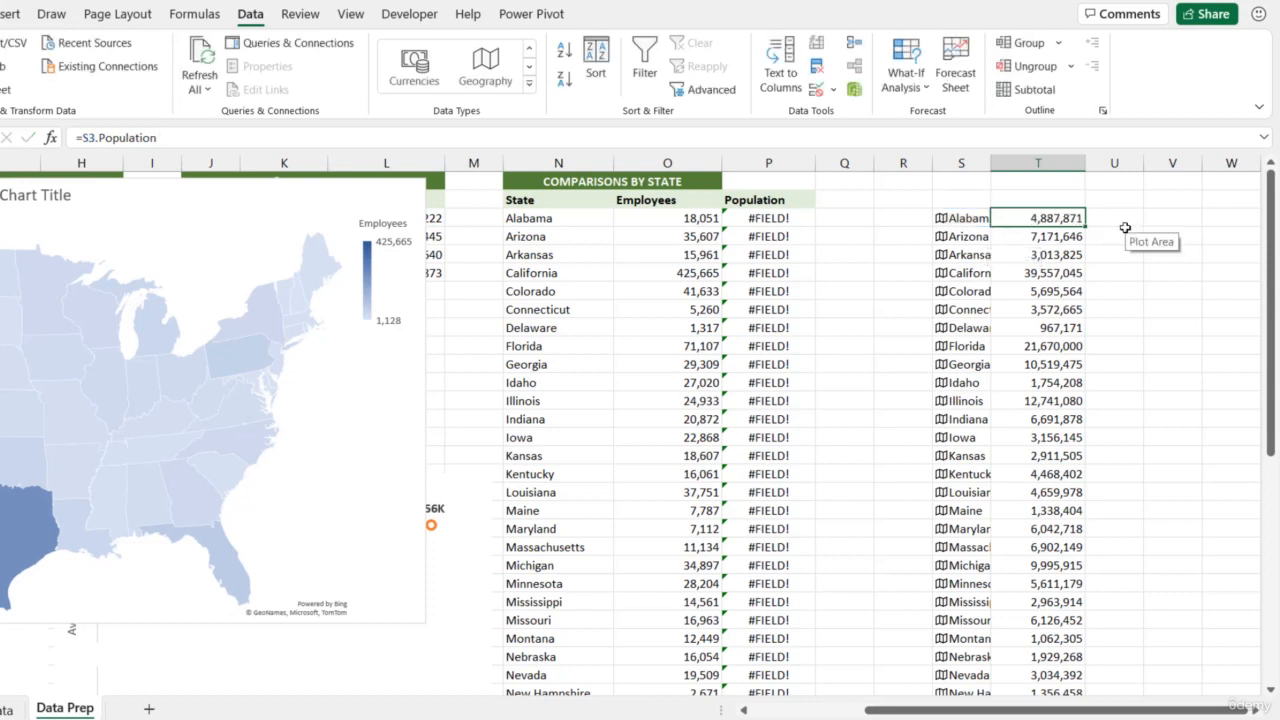
# Copy the state populations in T3:T50 and paste them as values into the Population column, starting at cell P3
pyautogui.scroll(-14, 1062, 270)
pyautogui.keyDown('shift'); pyautogui.click(1071, 364); pyautogui.keyUp('shift')
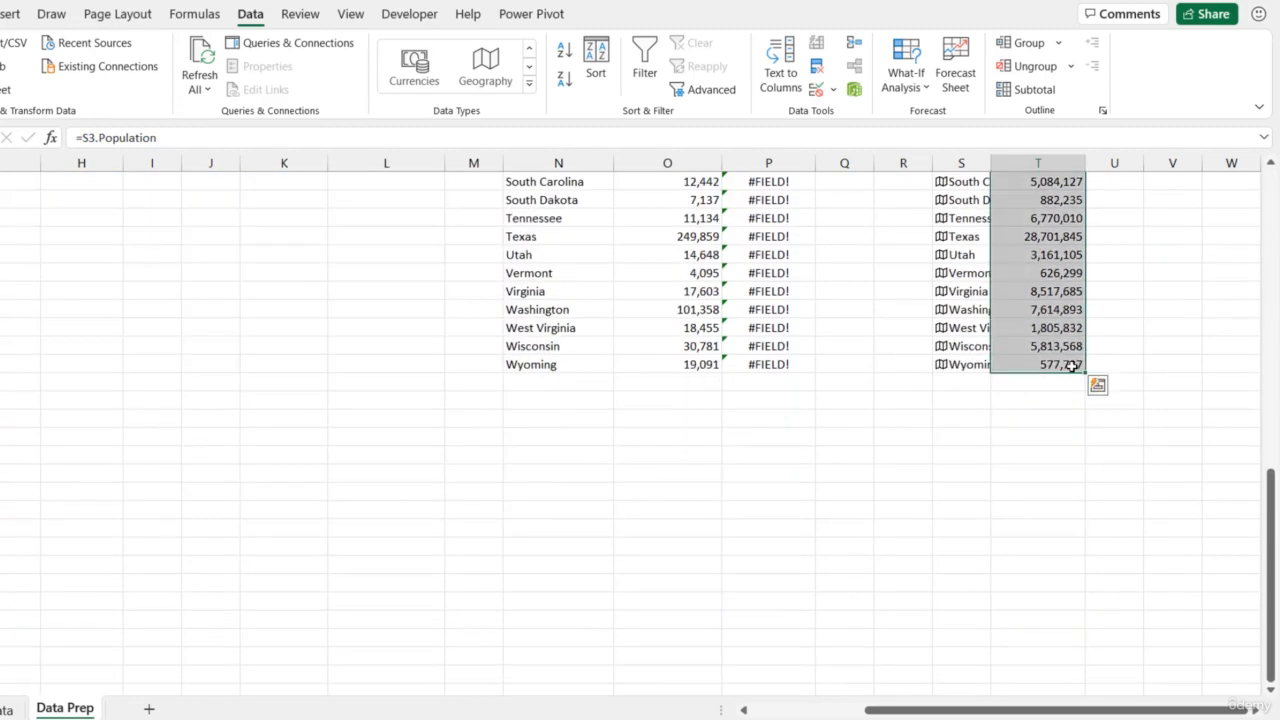
pyautogui.hotkey('ctrl', 'c')
pyautogui.scroll(14, 1120, 310)
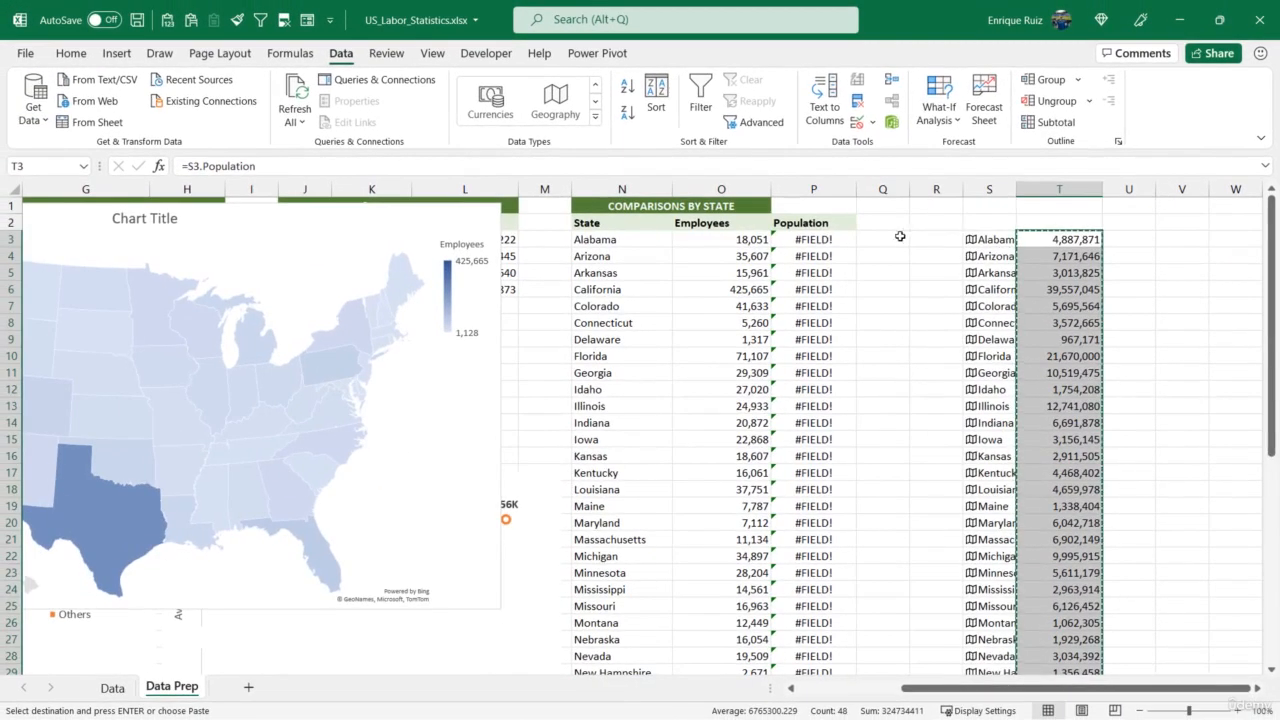
pyautogui.click(838, 242)
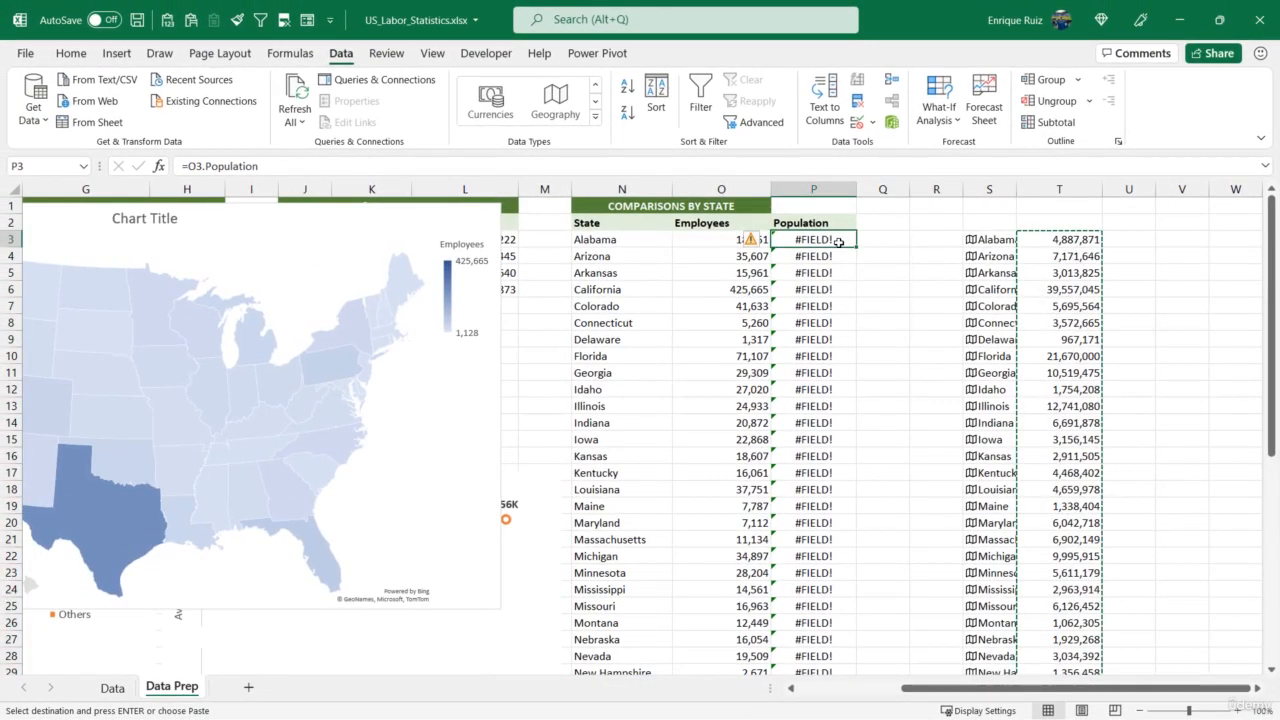
pyautogui.click(70, 53)
pyautogui.click(80, 120)
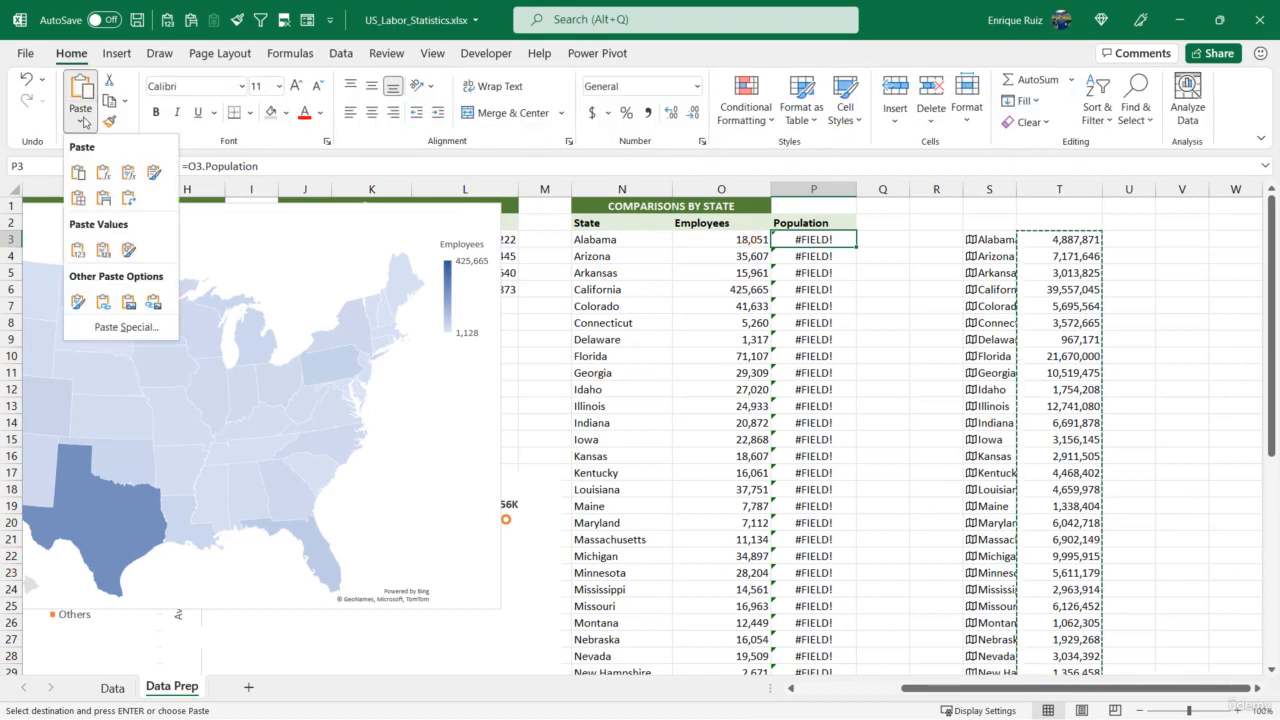
pyautogui.click(77, 253)
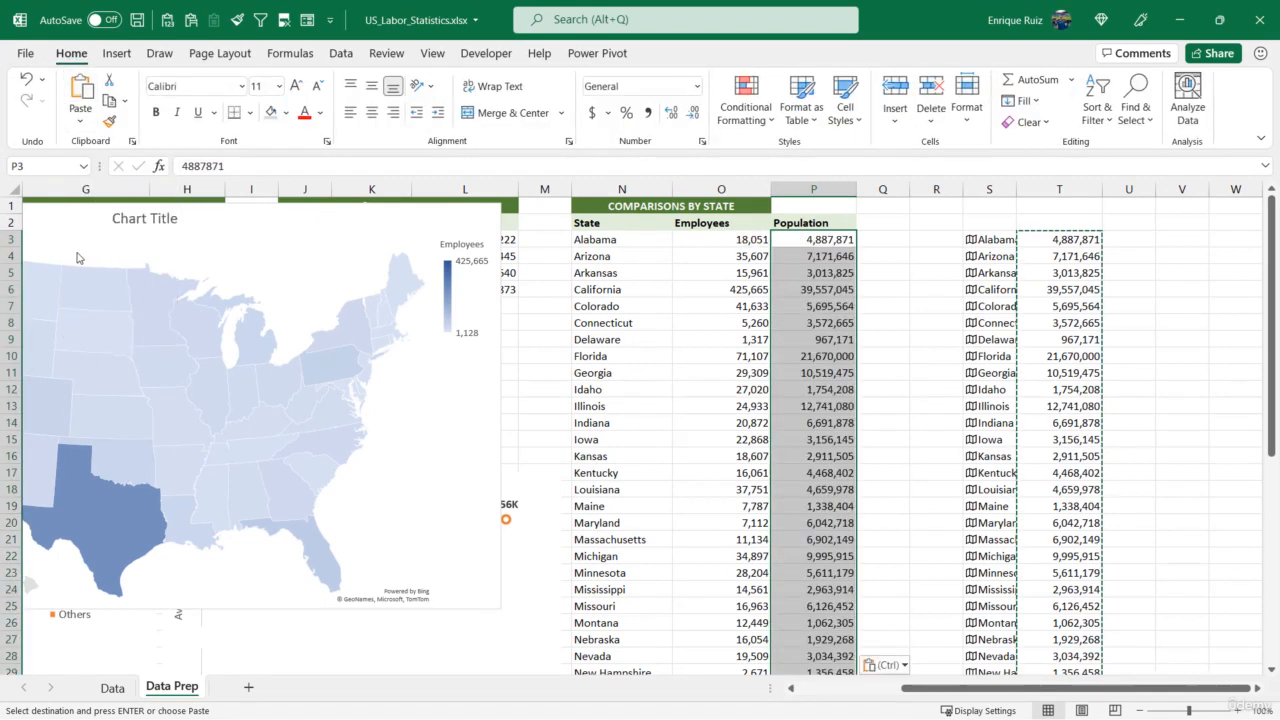
# Check the pasted values down the Population column, from the first states to the last
pyautogui.click(820, 272)
pyautogui.click(825, 389)
pyautogui.scroll(-6, 825, 389)
pyautogui.click(824, 406)
pyautogui.scroll(-5, 824, 406)
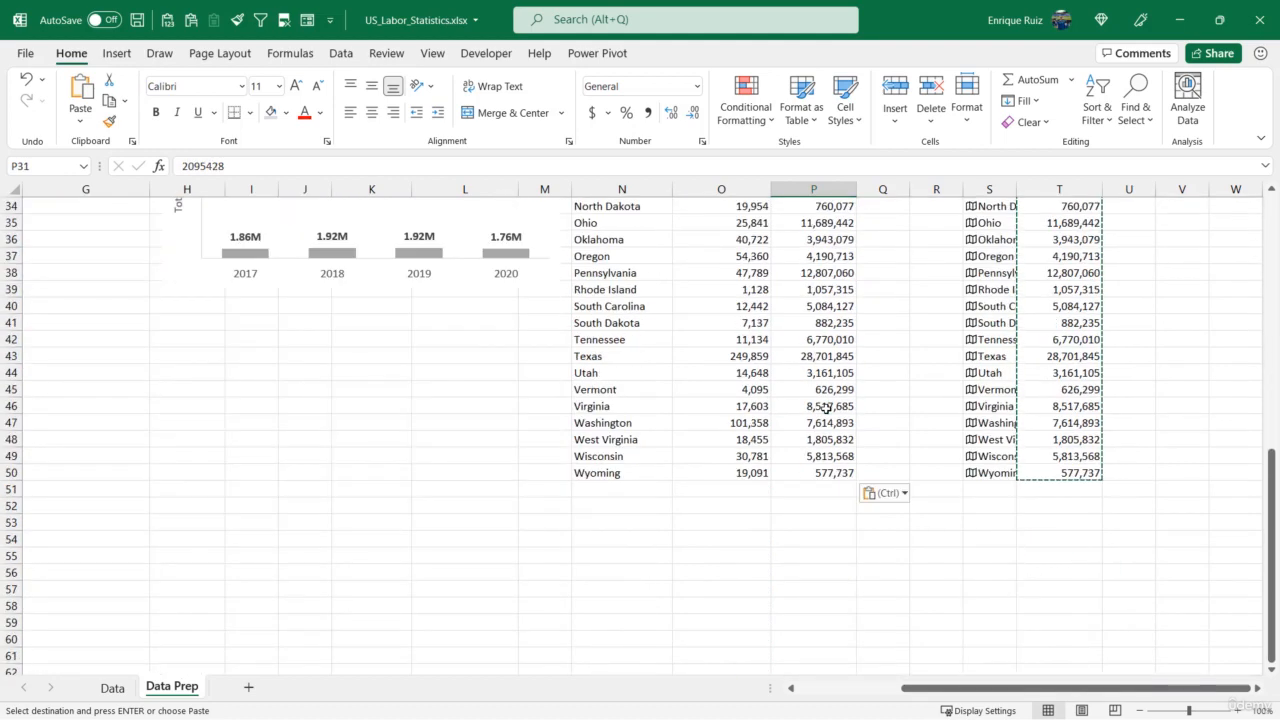
pyautogui.click(825, 408)
pyautogui.scroll(11, 825, 408)
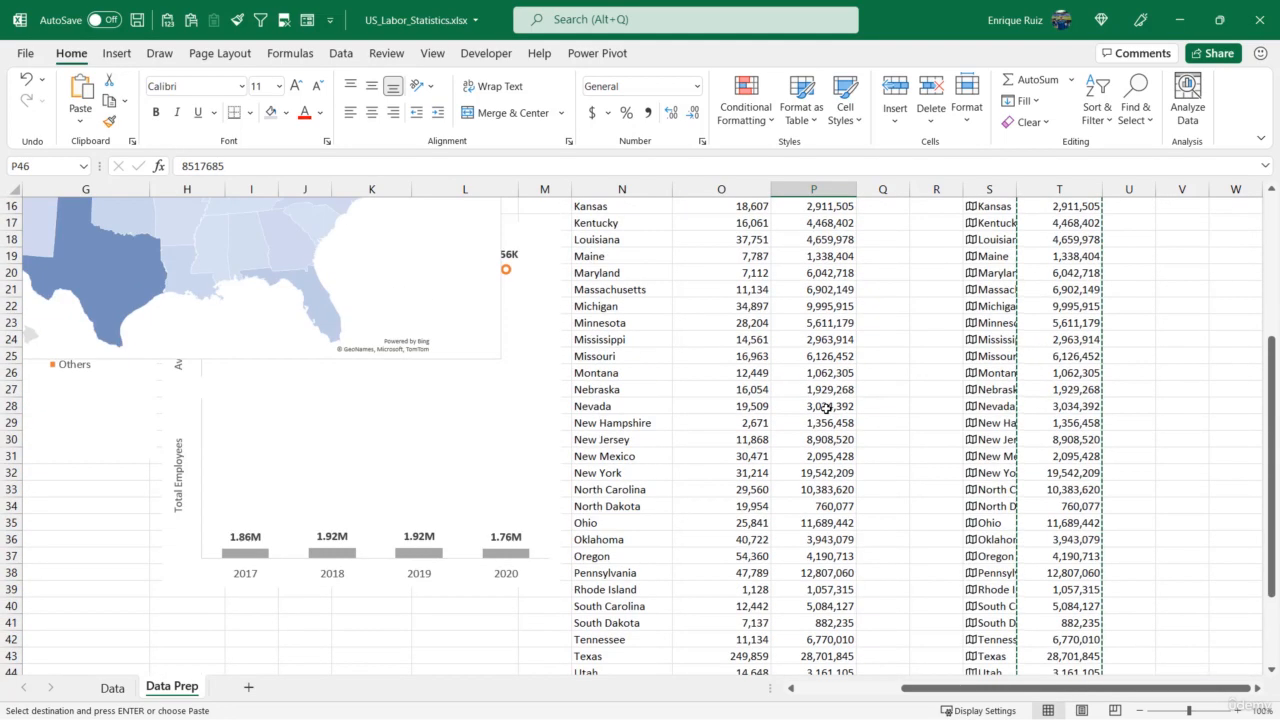
# Delete helper columns S and T, which hold the Geography state names and population formulas
pyautogui.click(1010, 190)
pyautogui.moveTo(1022, 191); pyautogui.dragTo(1034, 192)
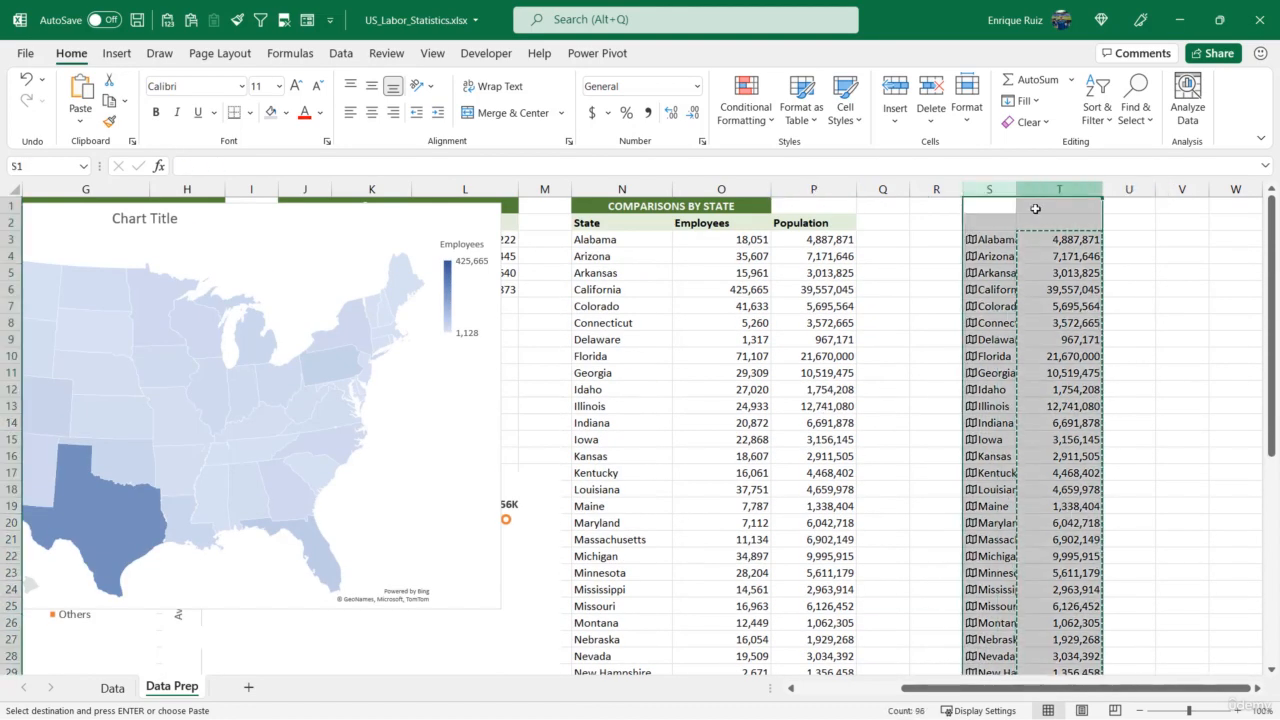
pyautogui.hotkey('ctrl', '-')
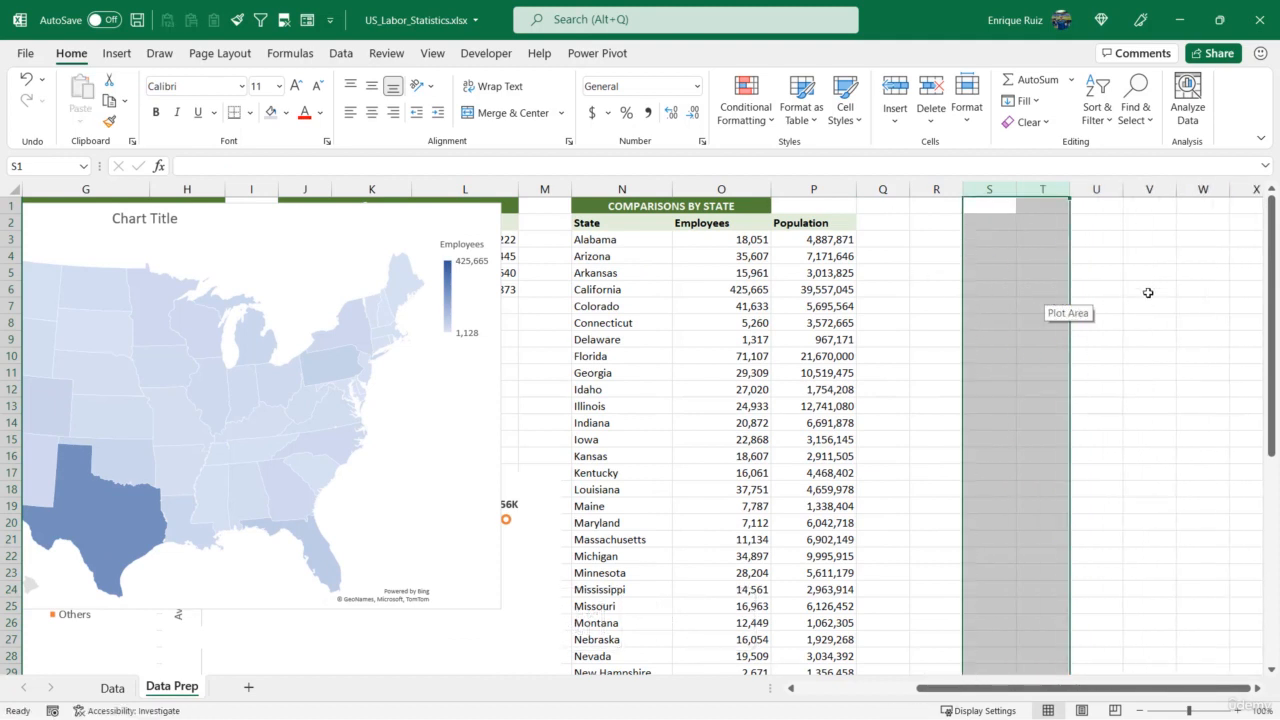
# Add an Employees per Capita header in cell Q2 and widen column Q to fit it
pyautogui.click(899, 224)
pyautogui.write('E')
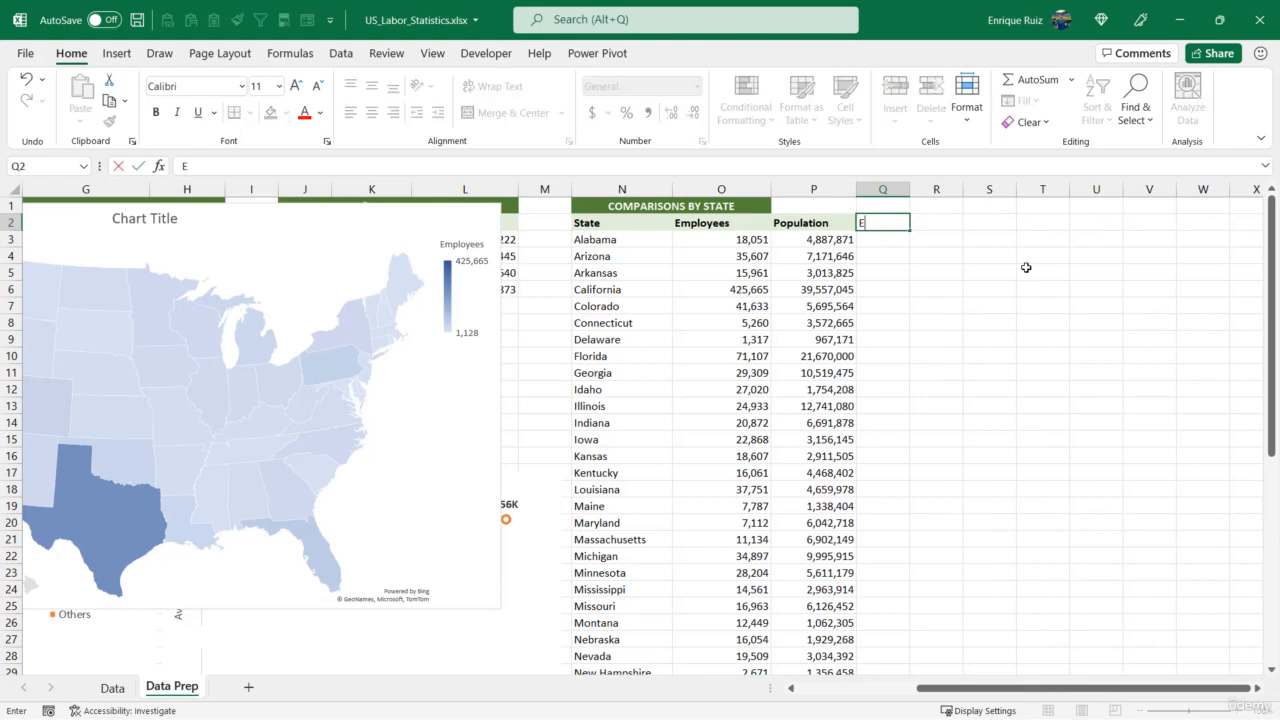
pyautogui.write('mployees per C')
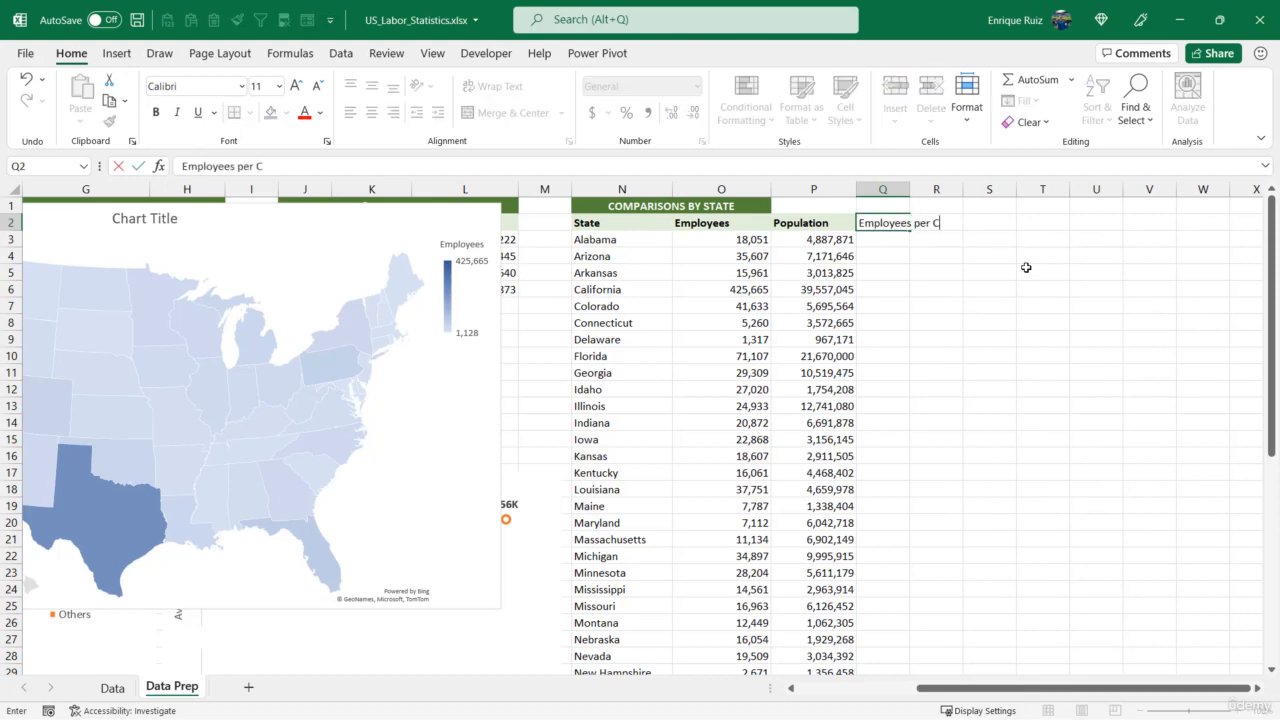
pyautogui.write('apita')
pyautogui.press('Return')
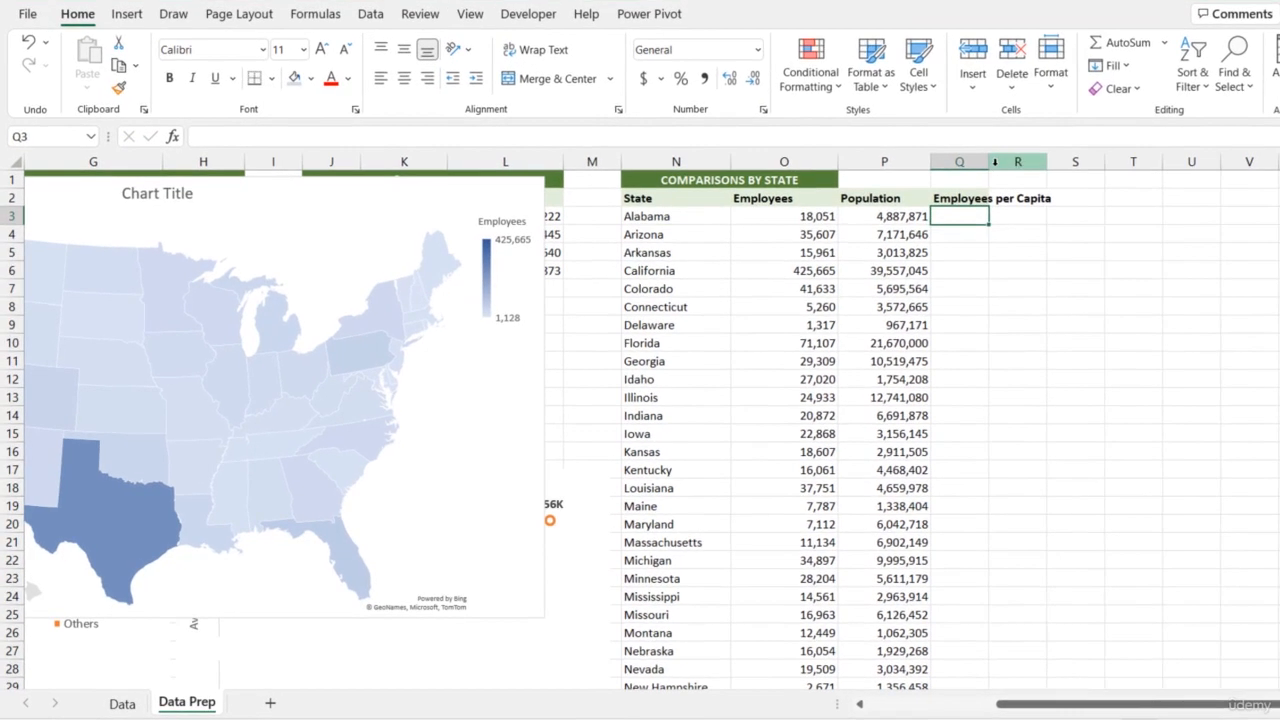
pyautogui.click(936, 189)
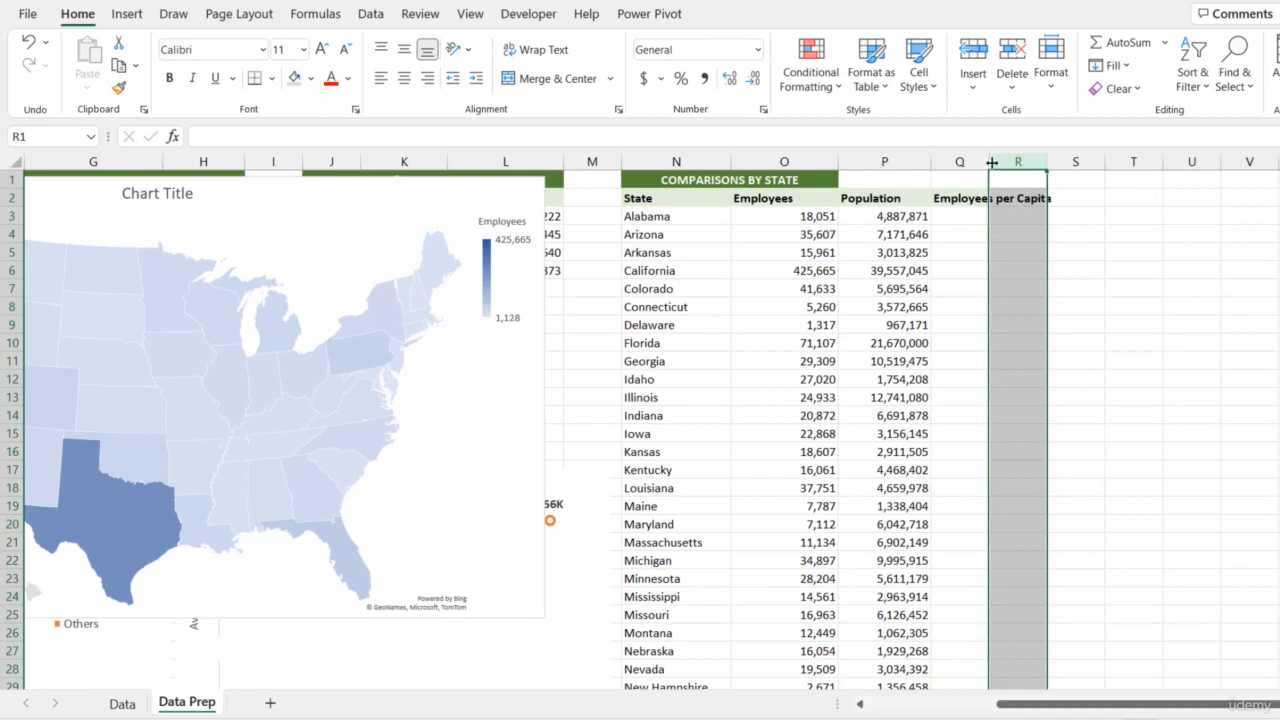
pyautogui.doubleClick(991, 162)
# Enter the formula =O3/P3 in cell Q3 to divide Alabama's employees by its population
pyautogui.click(996, 216)
pyautogui.write('=')
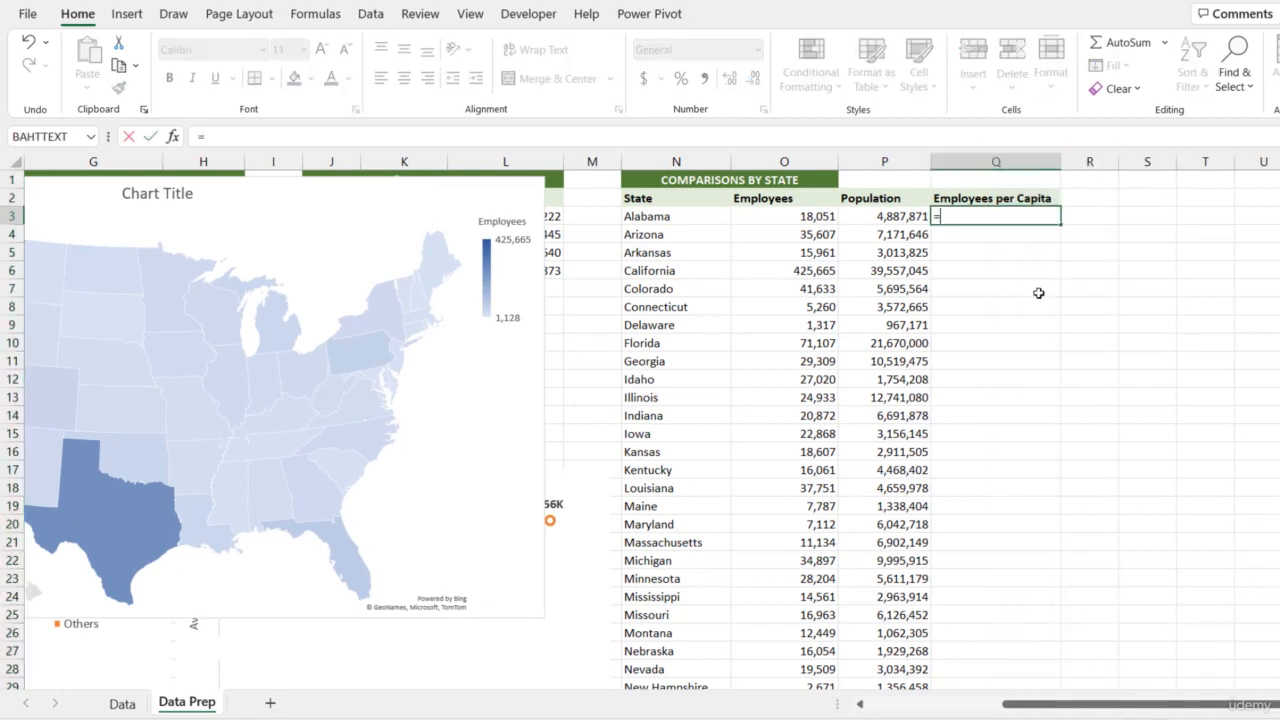
pyautogui.press('Left')
pyautogui.press('Left')
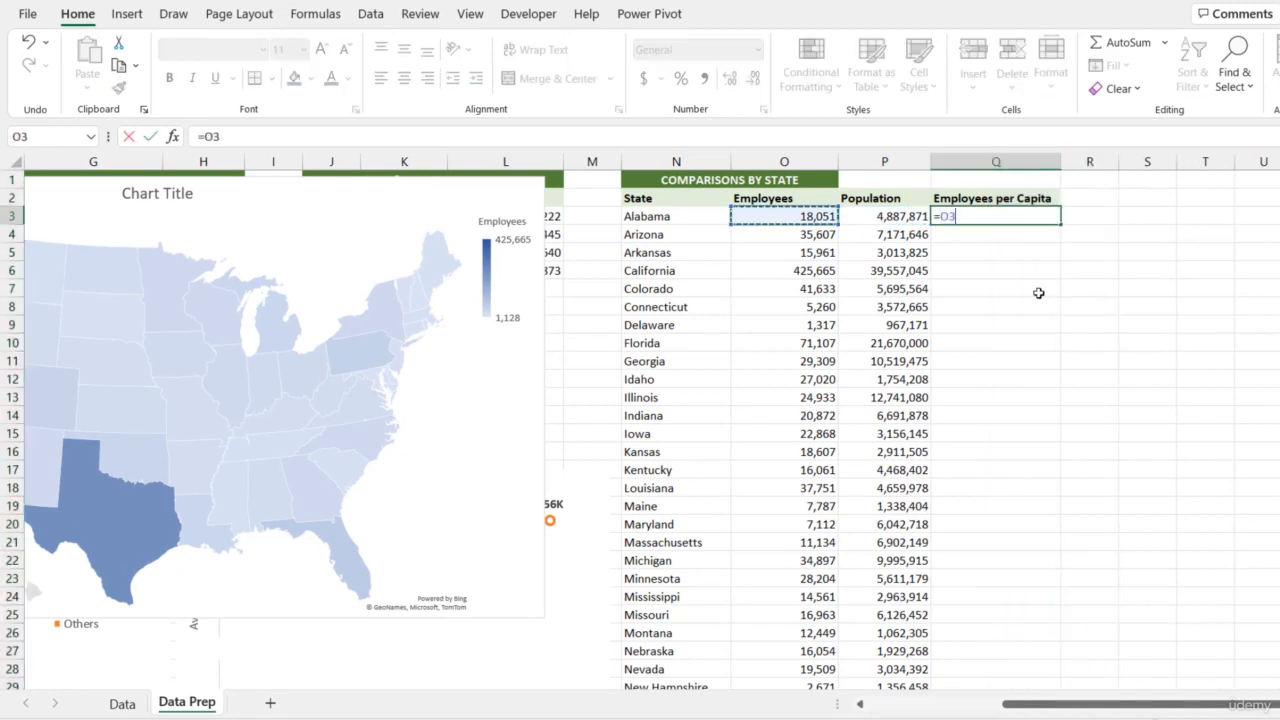
pyautogui.write('/')
pyautogui.press('Right')
pyautogui.press('Return')
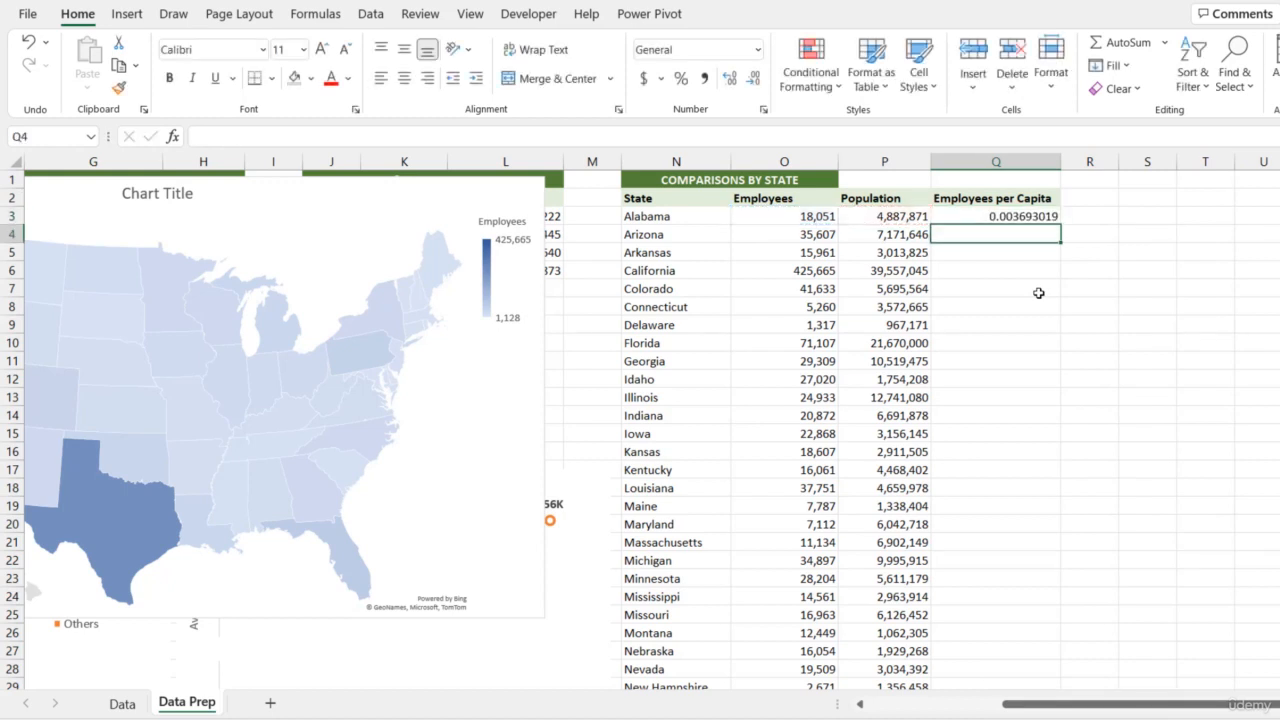
# Extend the formula in cell Q3 to =O3/P3*1000
pyautogui.press('Up')
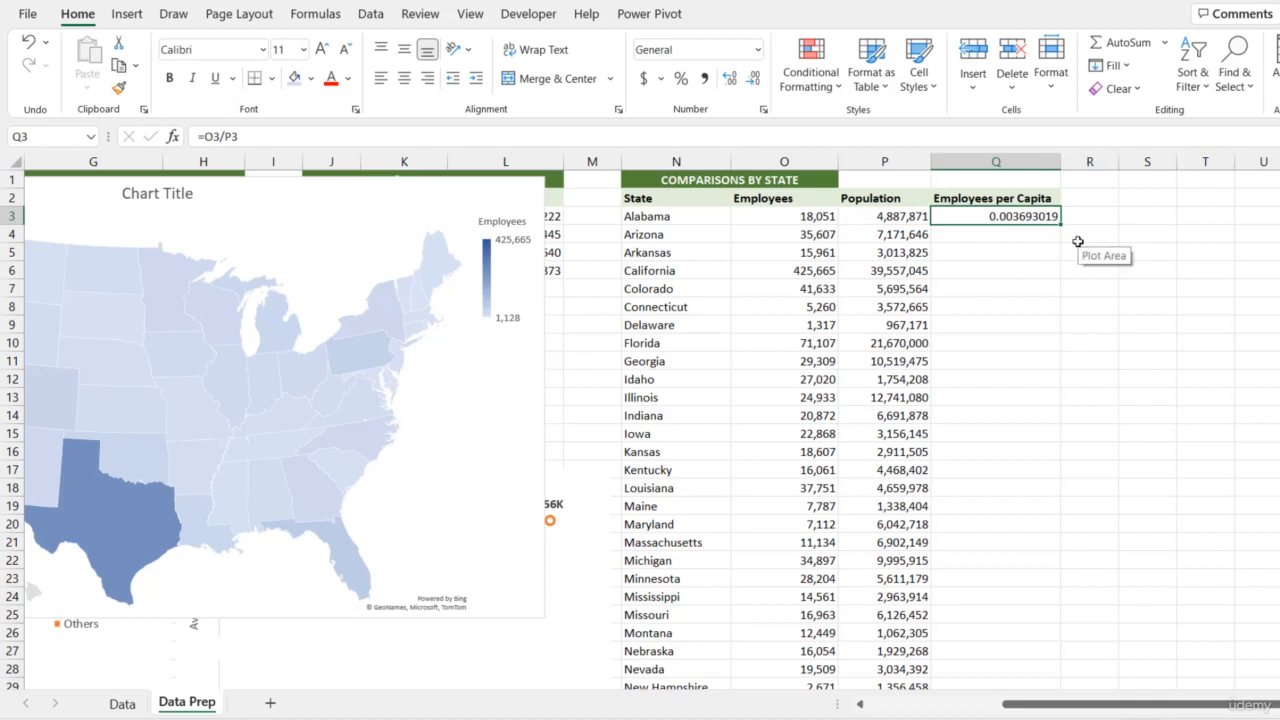
pyautogui.click(800, 140)
pyautogui.write('*1')
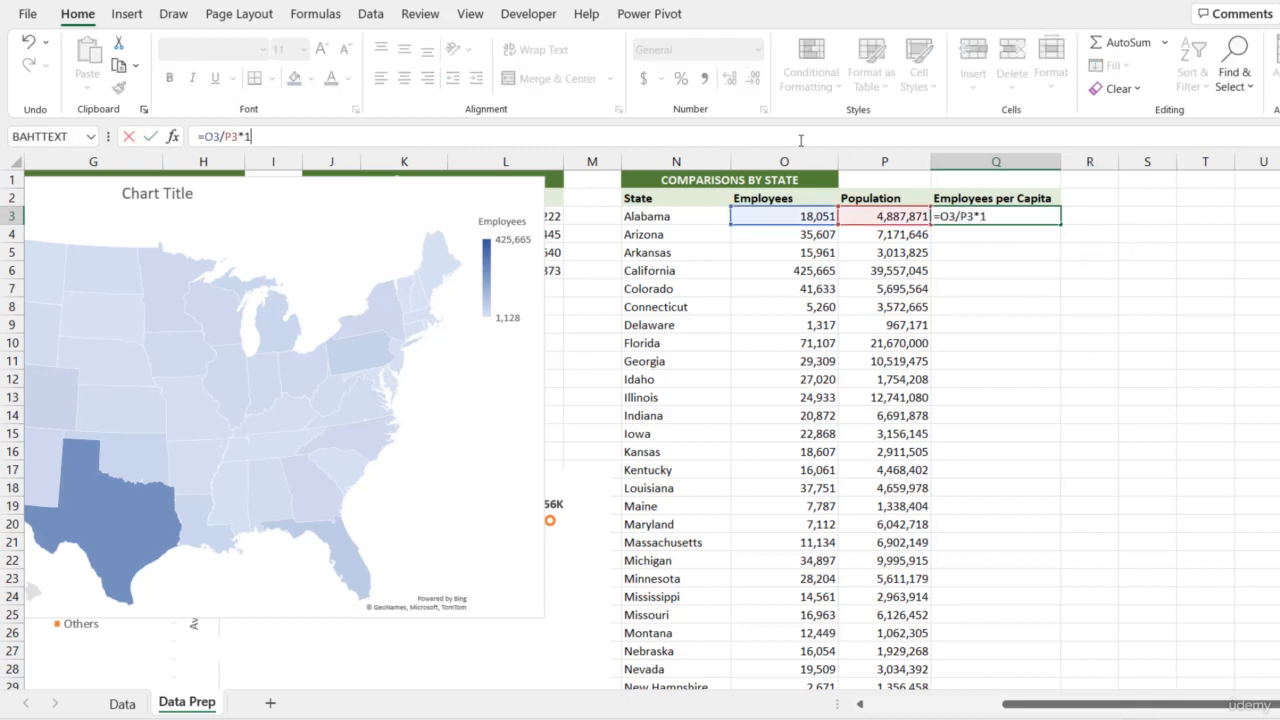
pyautogui.write('000')
pyautogui.press('Return')
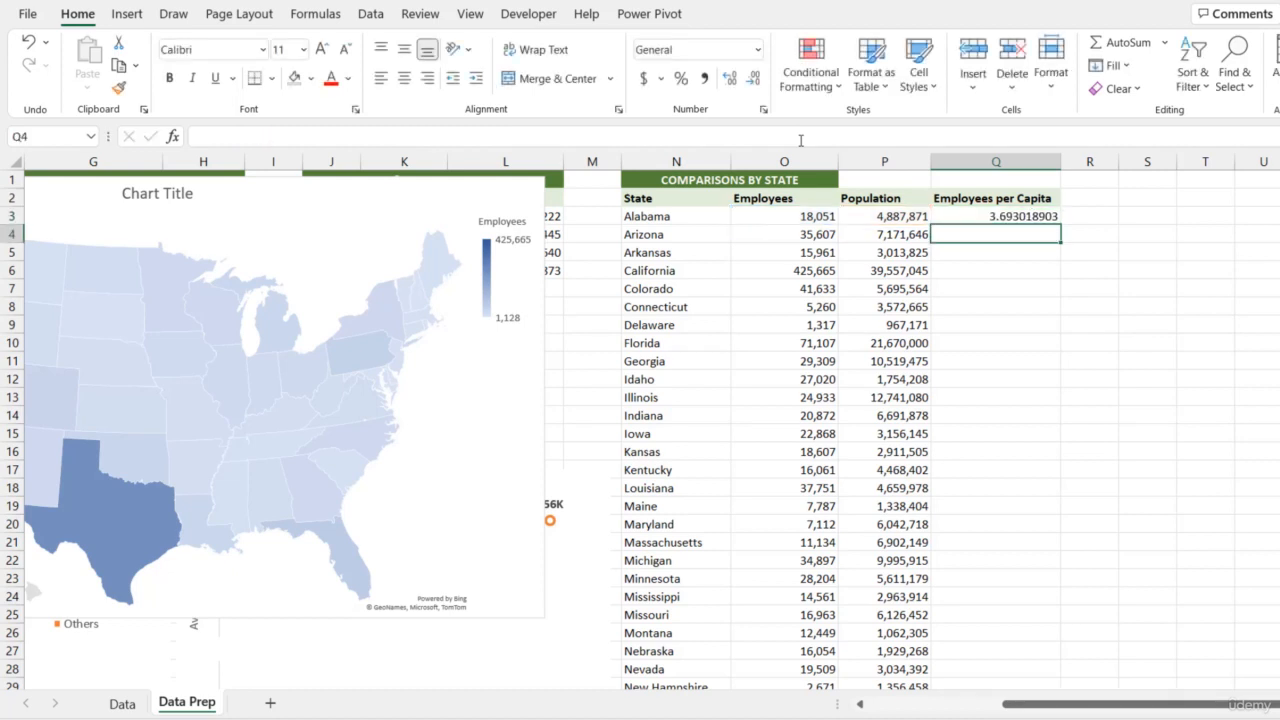
# Change the header in Q2 to Employees per 1000 Capita and refit the width of column Q
pyautogui.click(1012, 200)
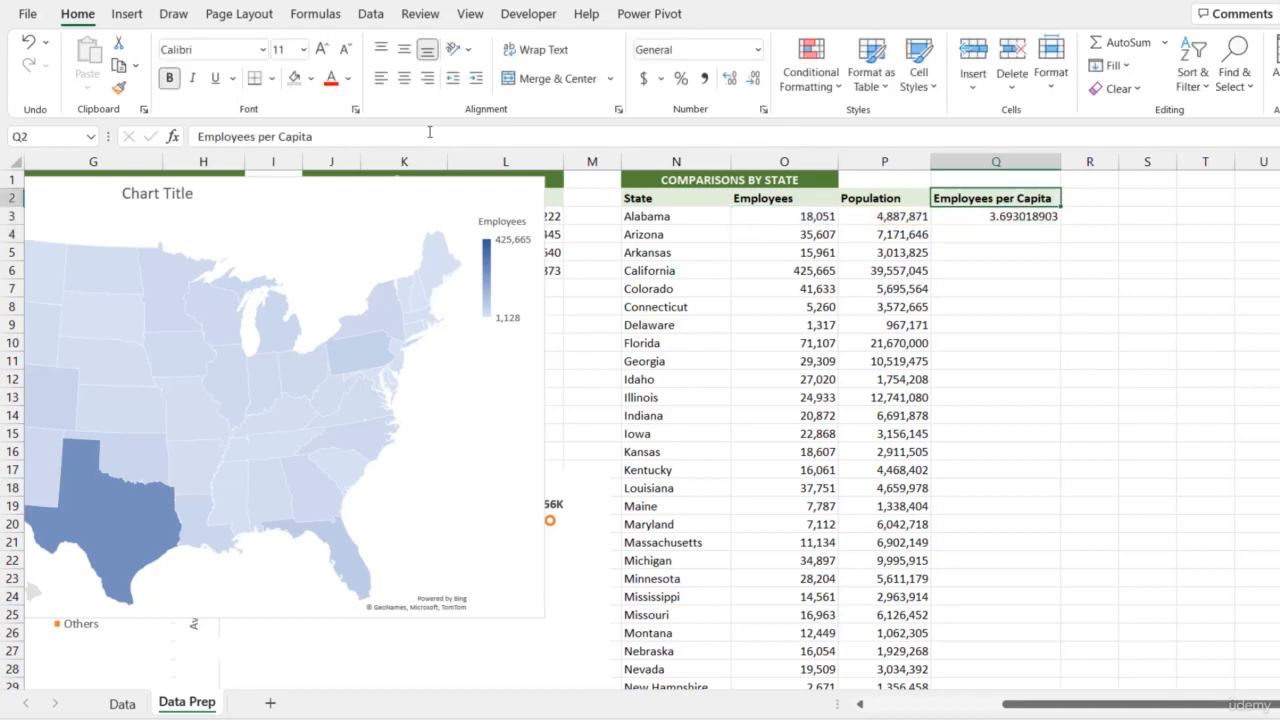
pyautogui.click(281, 136)
pyautogui.write('1000')
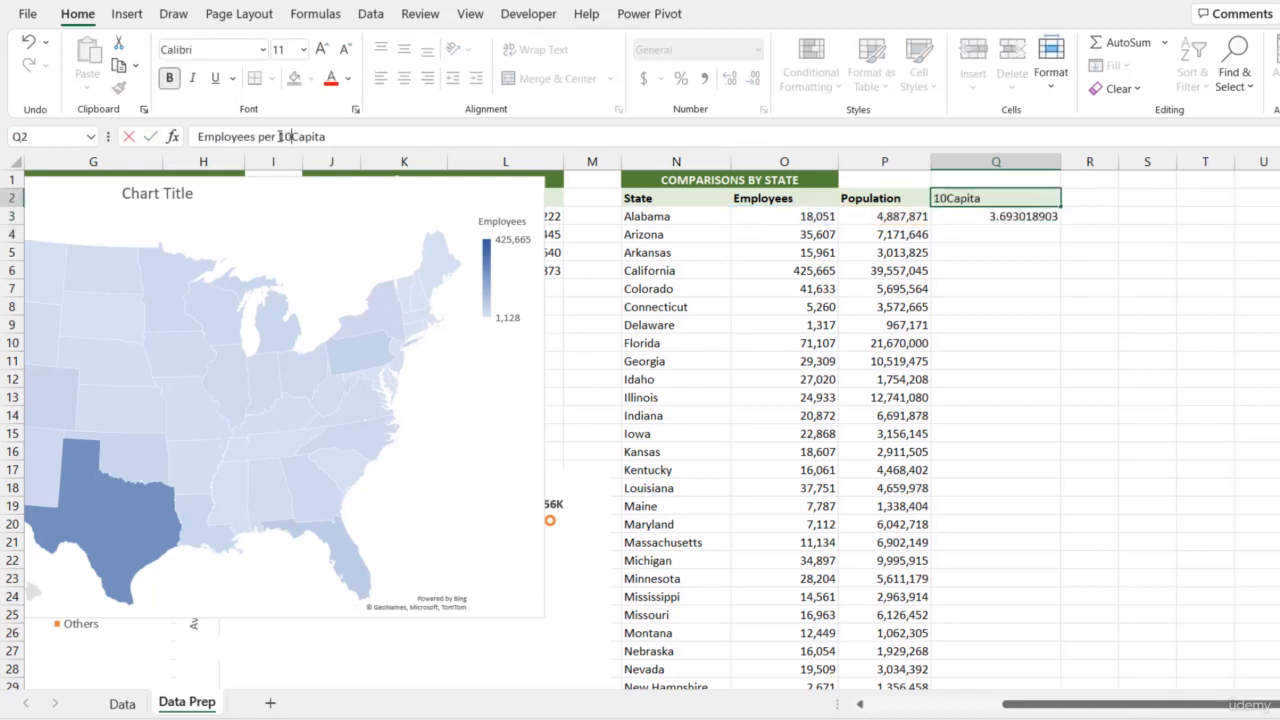
pyautogui.press('Return')
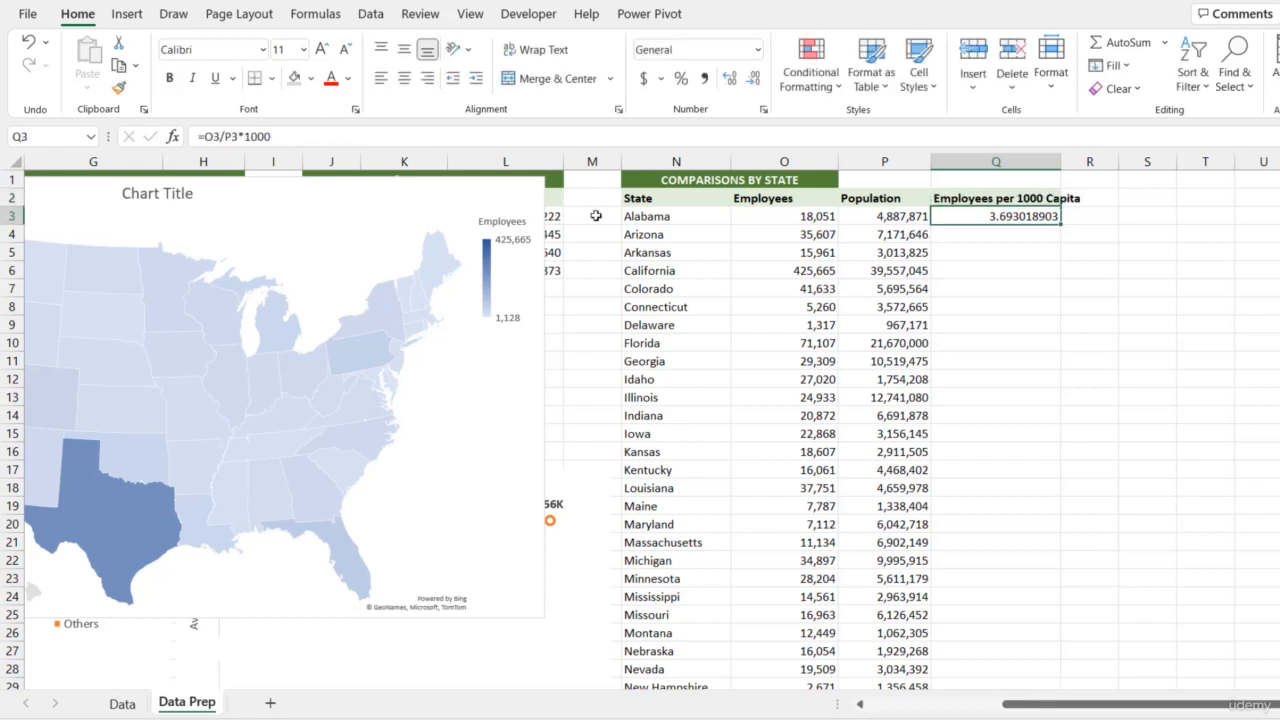
pyautogui.doubleClick(1060, 162)
# Format cell Q3 with the Number category and 0 decimal places
pyautogui.hotkey('ctrl', '1')
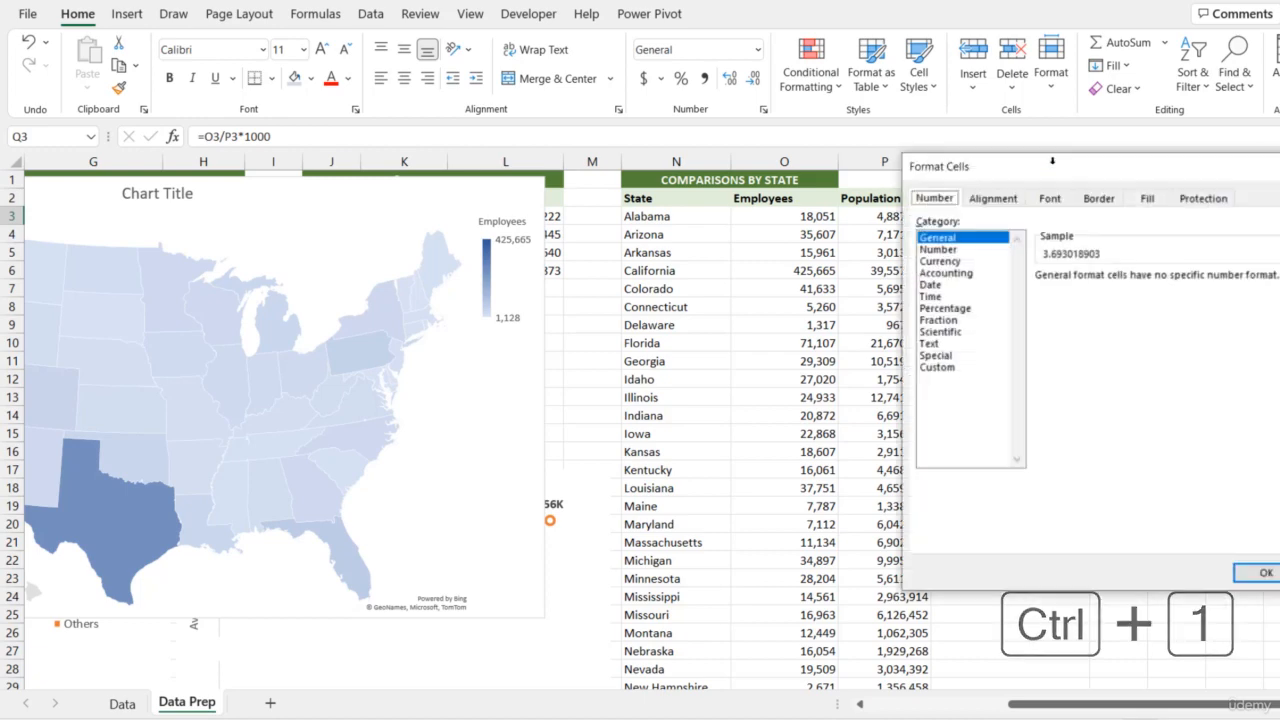
pyautogui.moveTo(1045, 170); pyautogui.dragTo(531, 166)
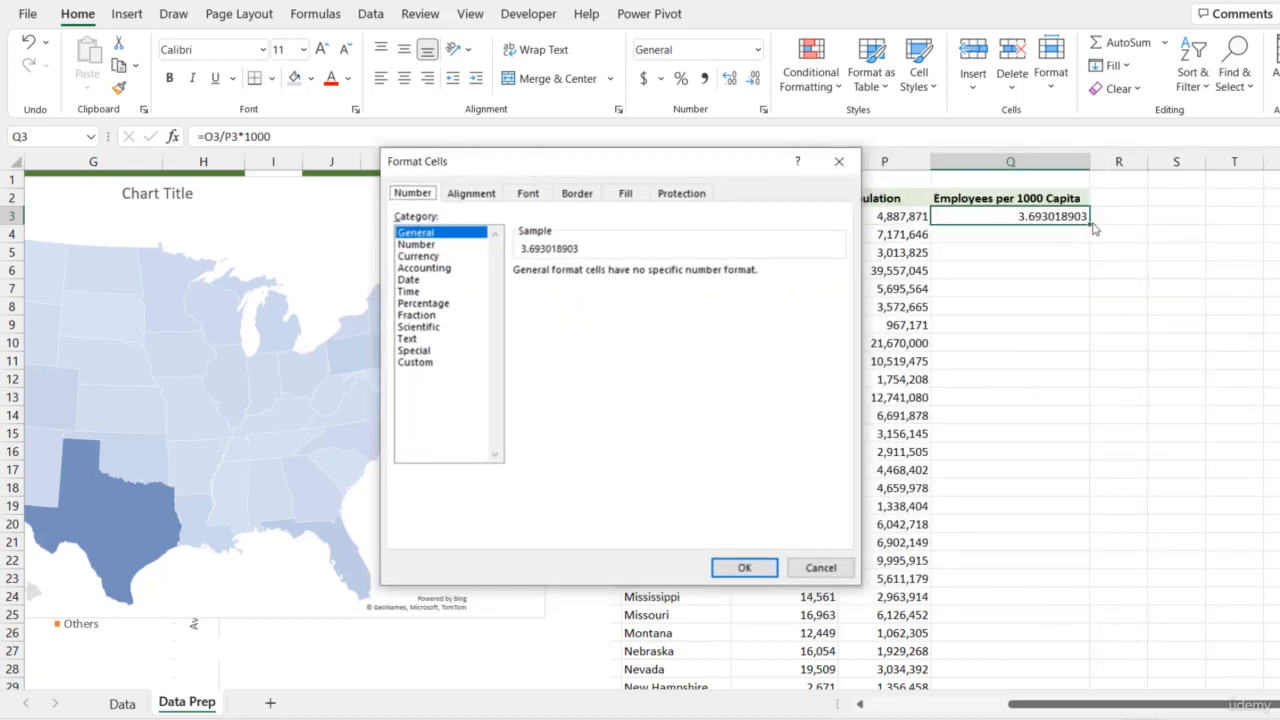
pyautogui.click(416, 244)
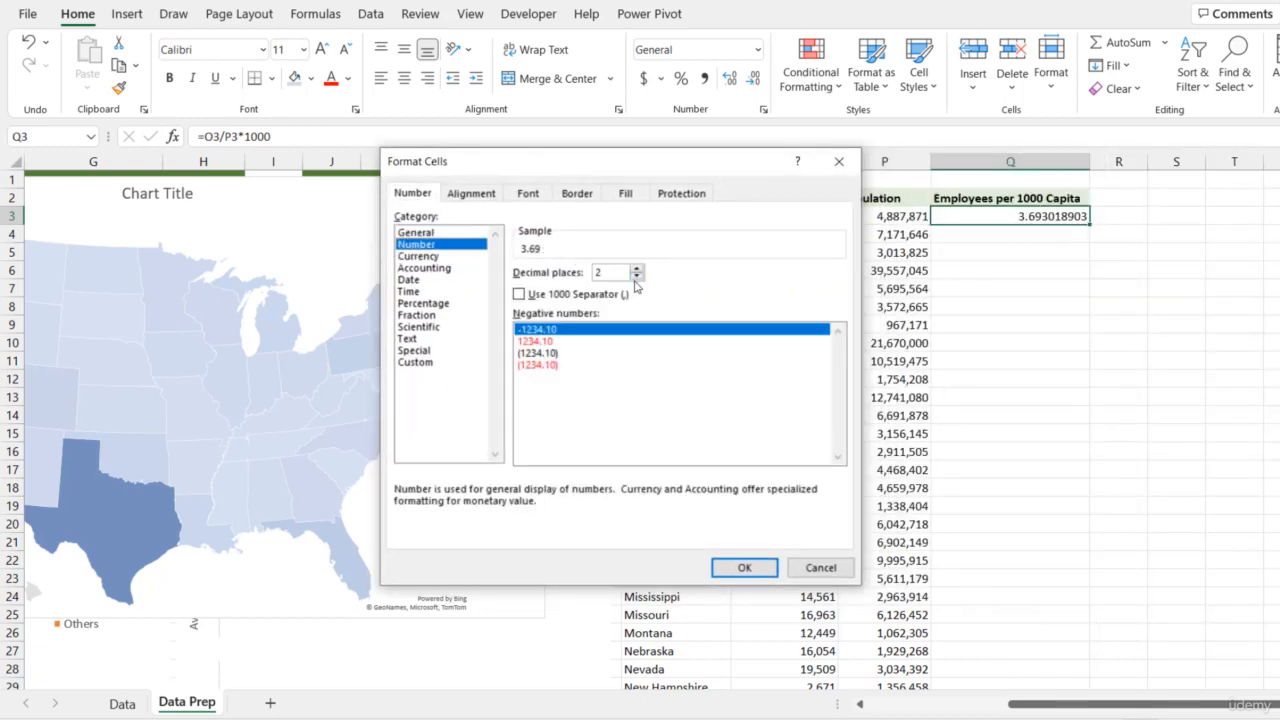
pyautogui.click(637, 277)
pyautogui.click(637, 277)
pyautogui.click(758, 570)
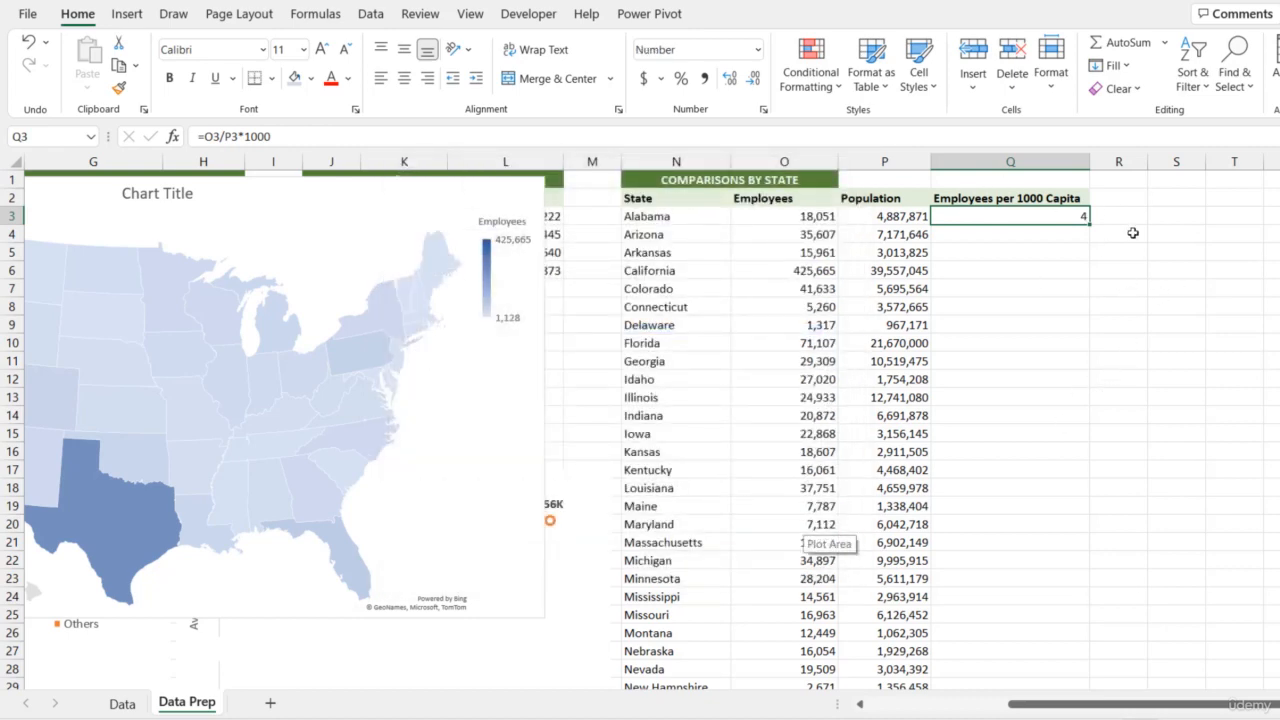
# Fill the per-1000-capita formula from Q3 down to the last state in row 50 and check the filled column
pyautogui.moveTo(1048, 705)
pyautogui.mouseDown()
pyautogui.moveTo(903, 705)
pyautogui.moveTo(1034, 705)
pyautogui.mouseUp()
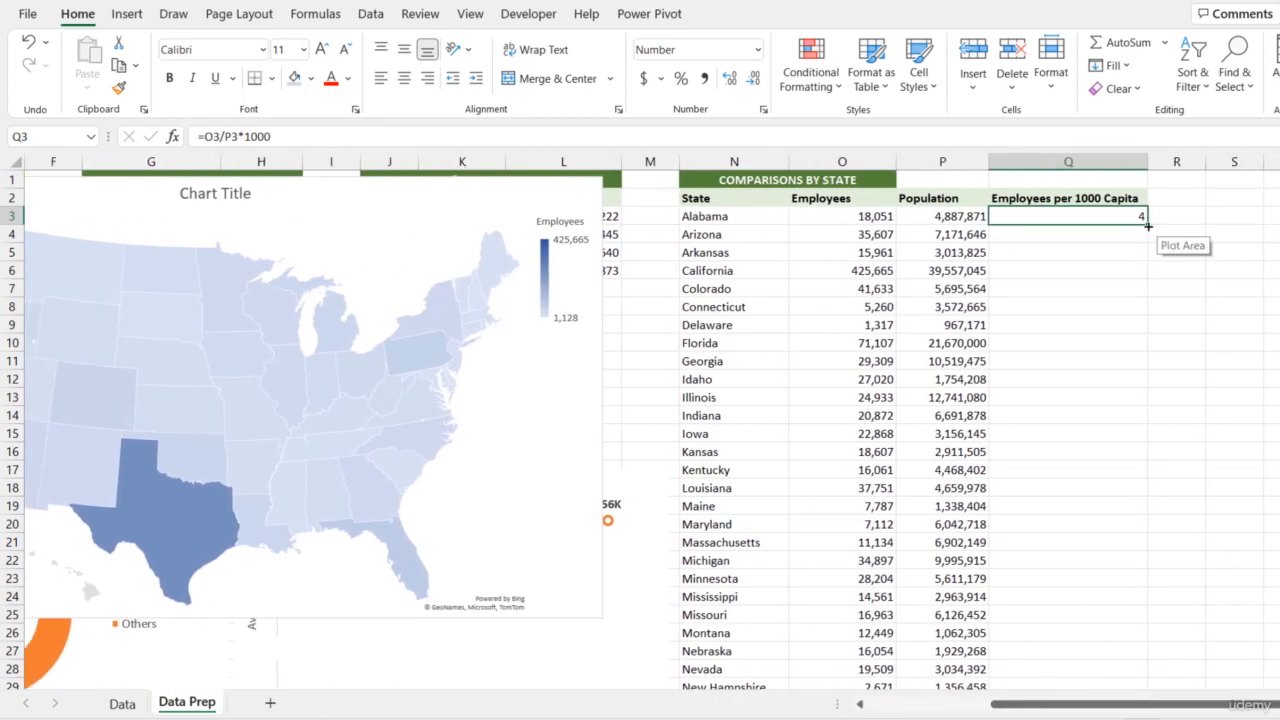
pyautogui.doubleClick(1147, 222)
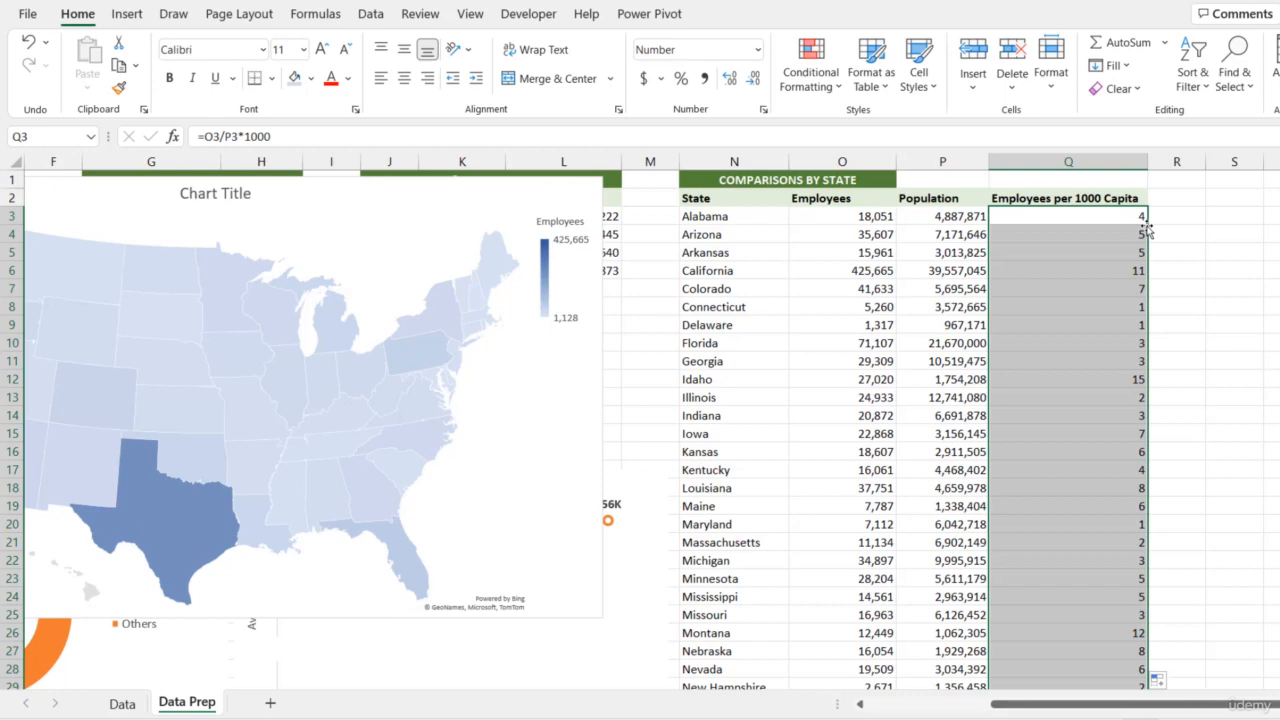
pyautogui.scroll(-10, 1130, 260)
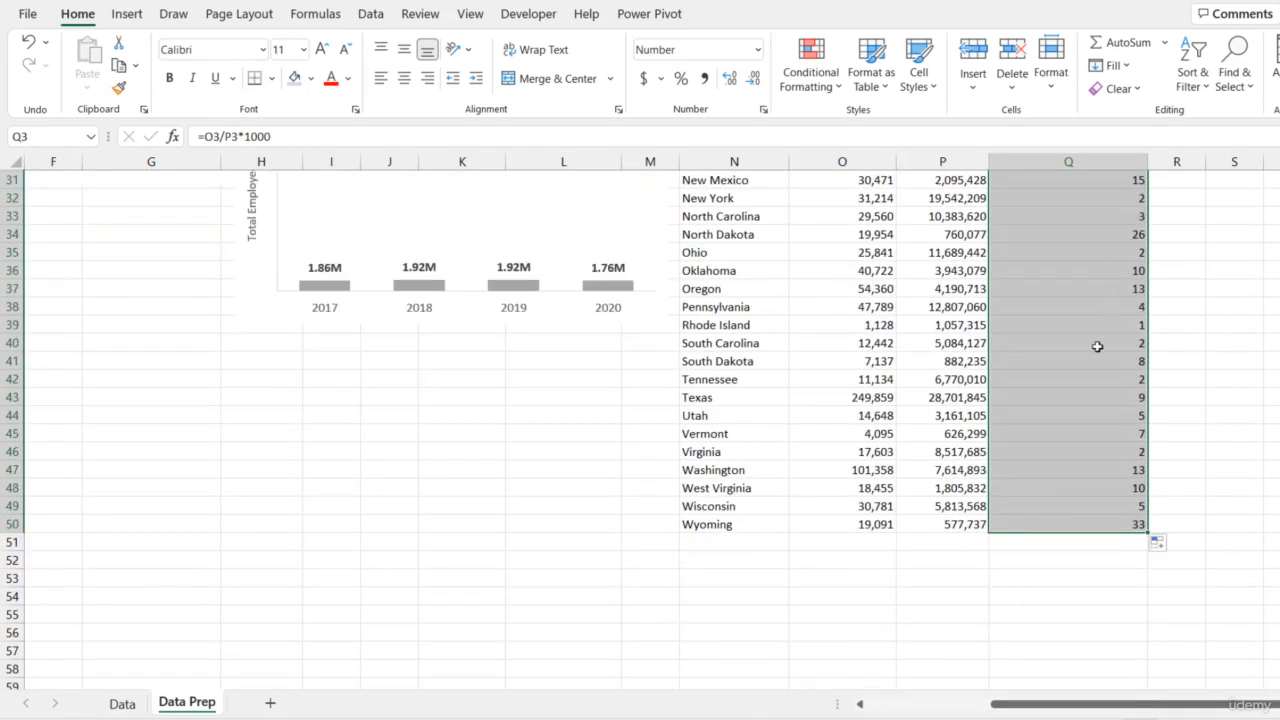
pyautogui.scroll(10, 1057, 350)
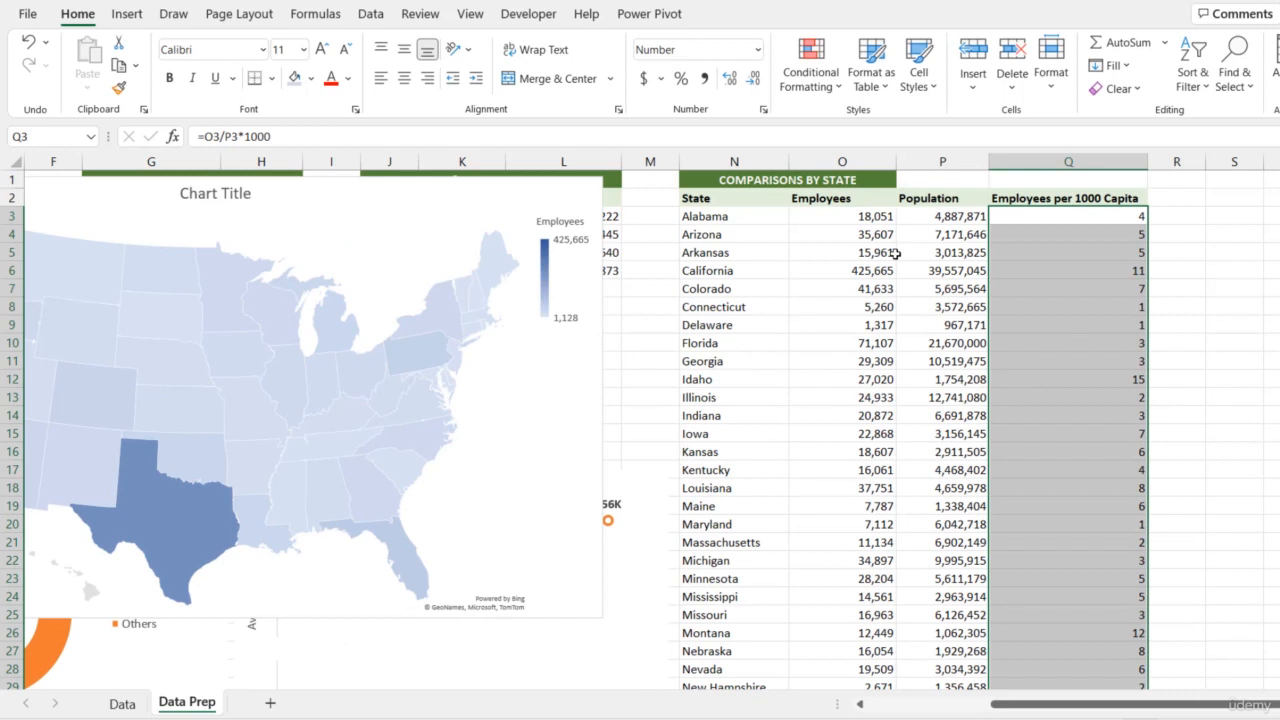
# Extend the COMPARISONS BY STATE title banner across N1:Q1 by painting the format of cell N1 over it
pyautogui.click(848, 230)
pyautogui.click(720, 179)
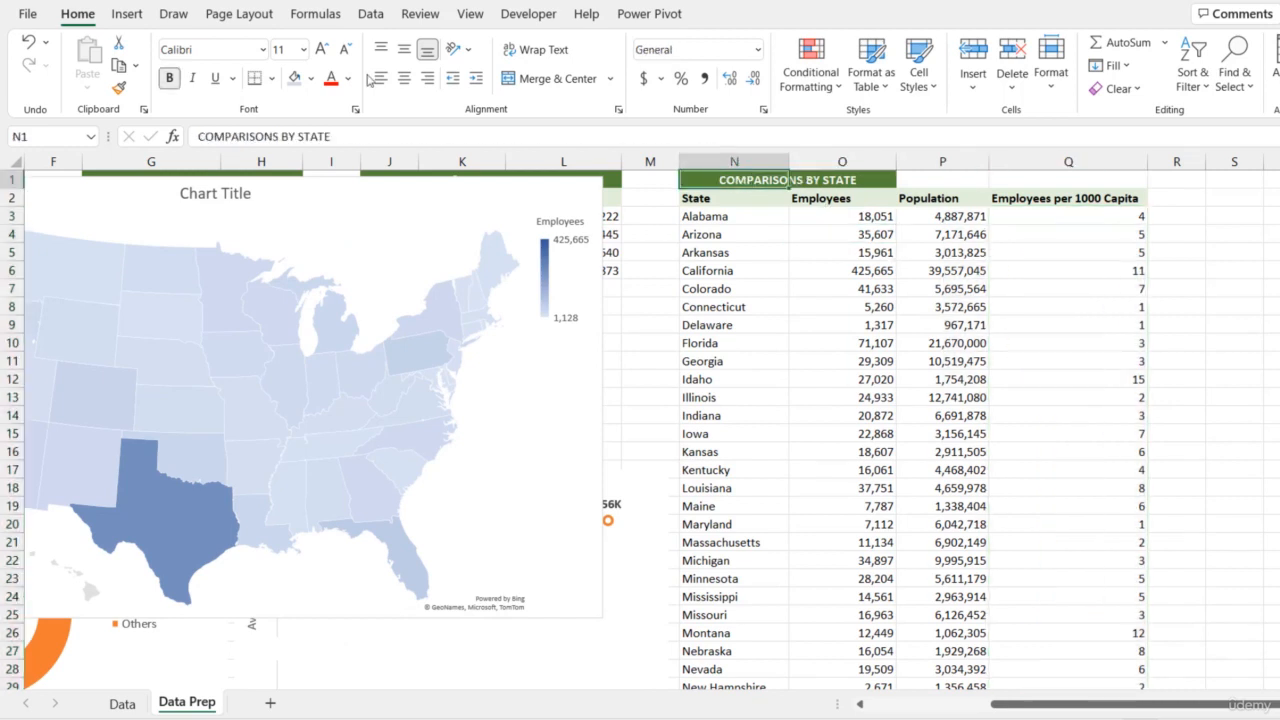
pyautogui.click(118, 87)
pyautogui.press('shift')
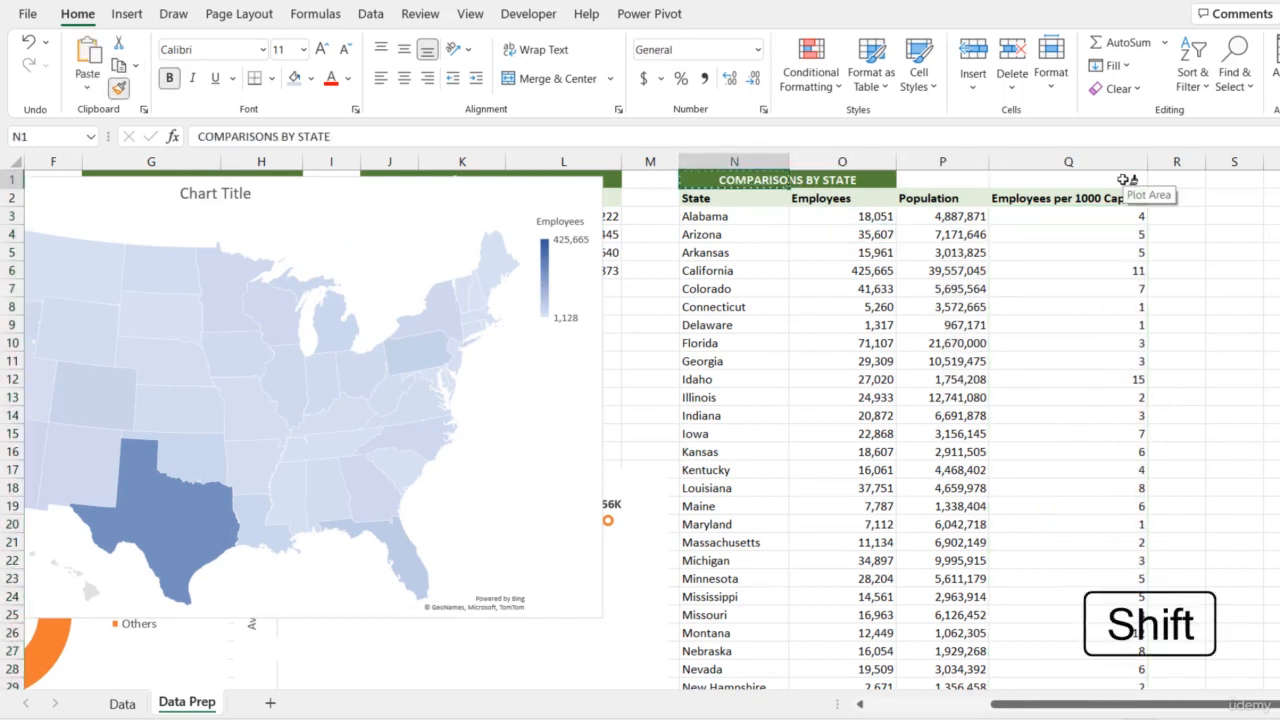
pyautogui.keyDown('shift'); pyautogui.click(1124, 179); pyautogui.keyUp('shift')
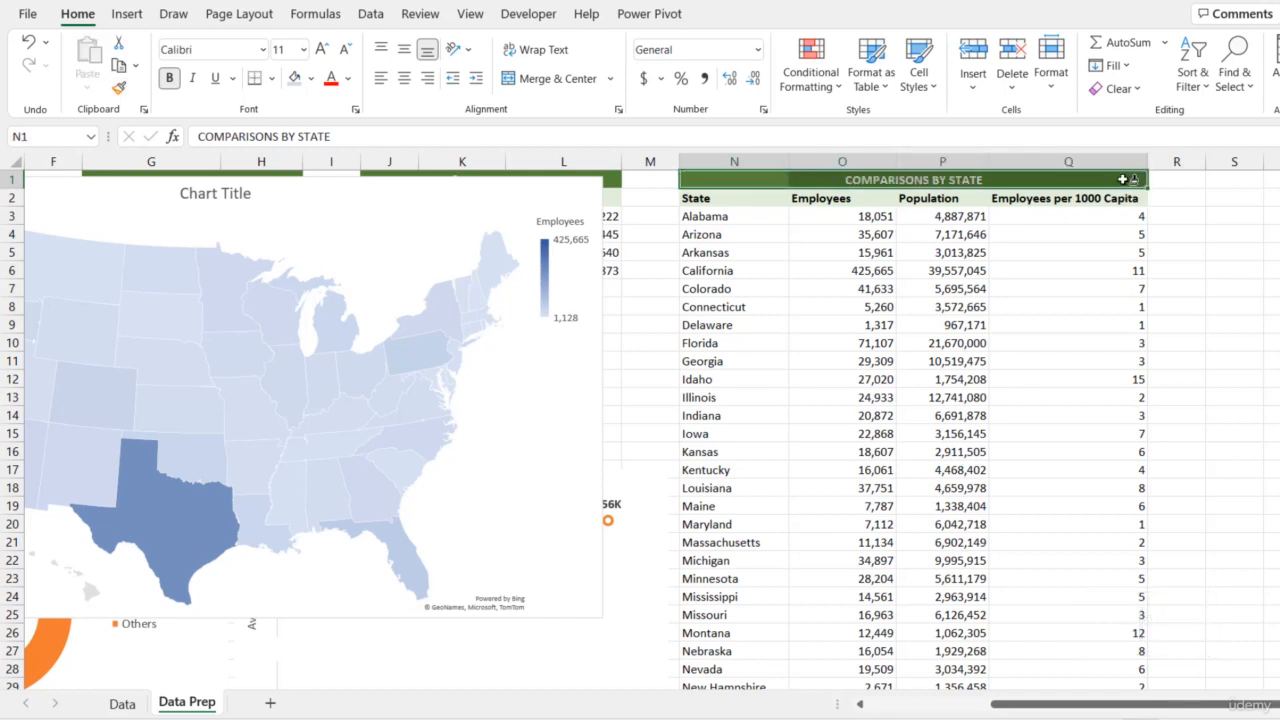
pyautogui.click(740, 216)
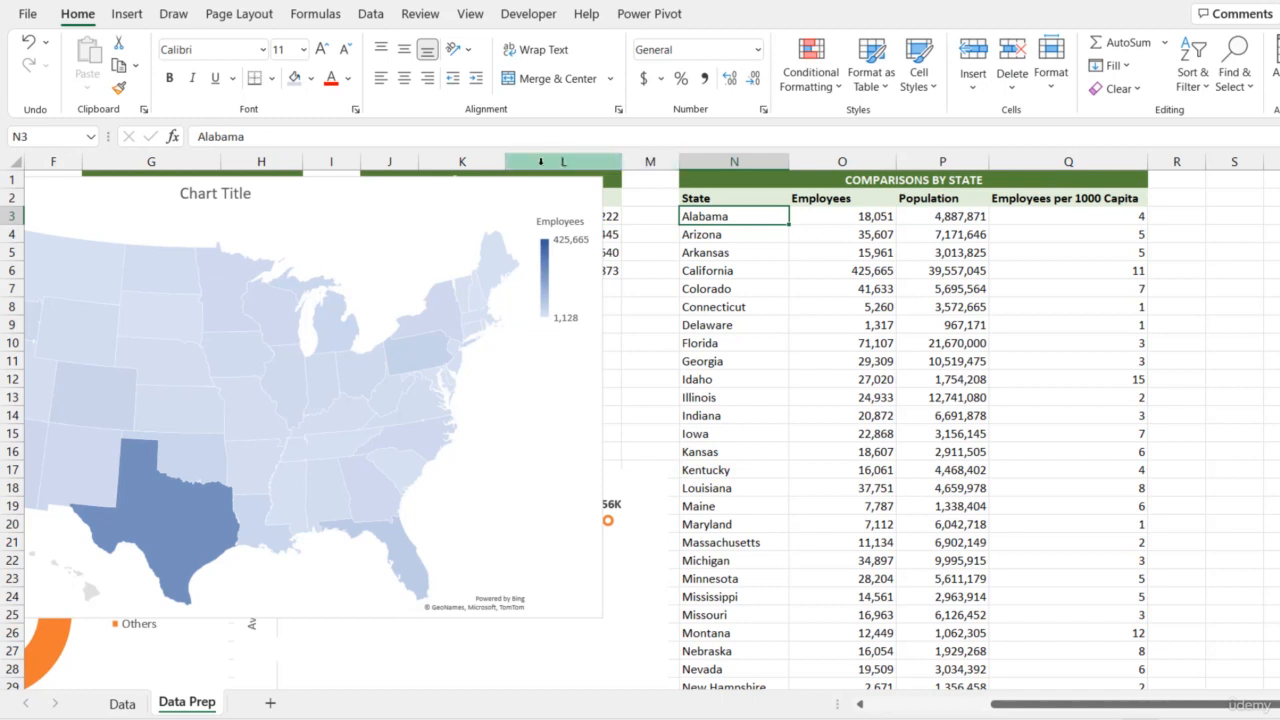
# Move the state map chart's value range from Employees to the Employees per 1000 Capita column and inspect Wyoming and North Dakota on the map
pyautogui.click(414, 190)
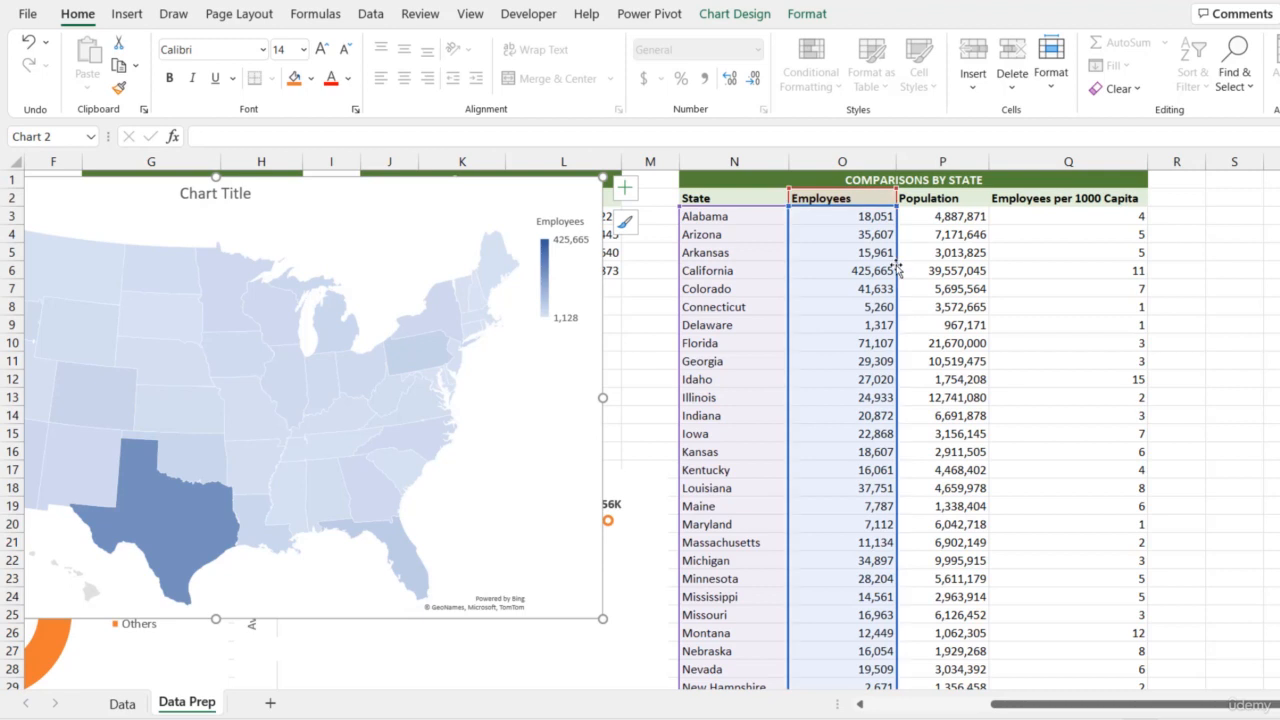
pyautogui.moveTo(897, 268); pyautogui.dragTo(1037, 277)
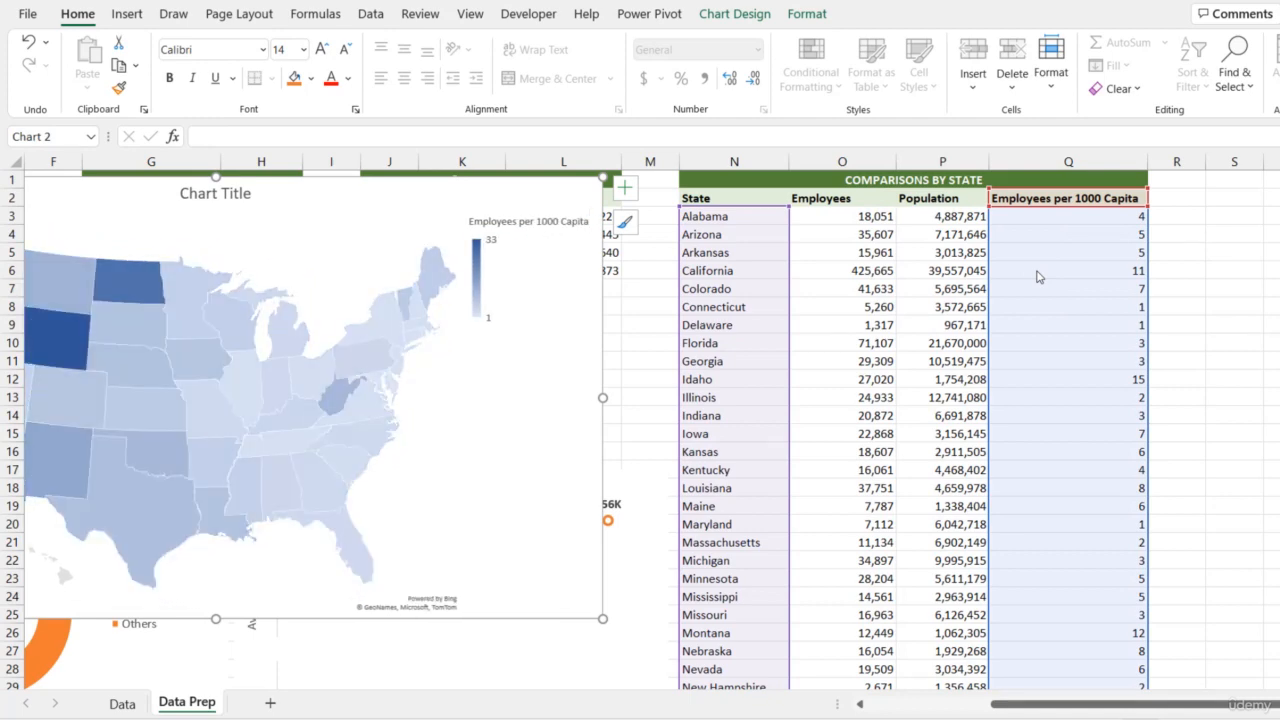
pyautogui.moveTo(1110, 705); pyautogui.dragTo(985, 705)
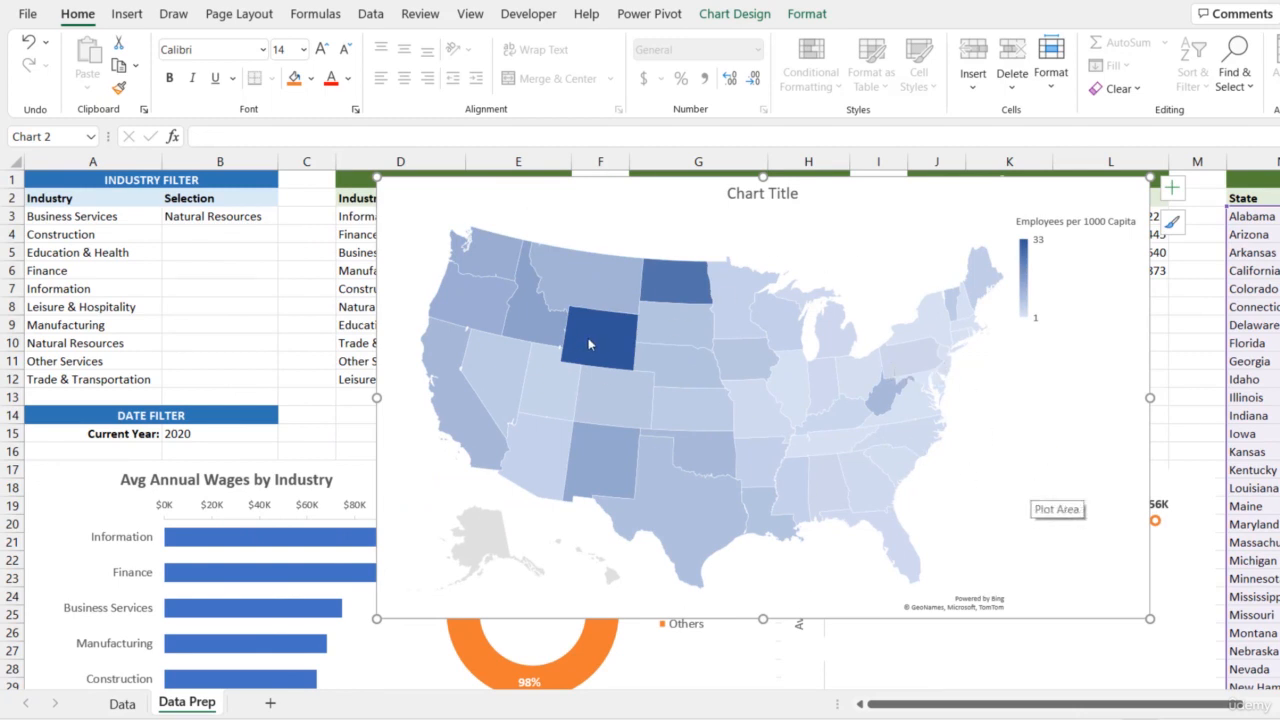
pyautogui.moveTo(588, 343)
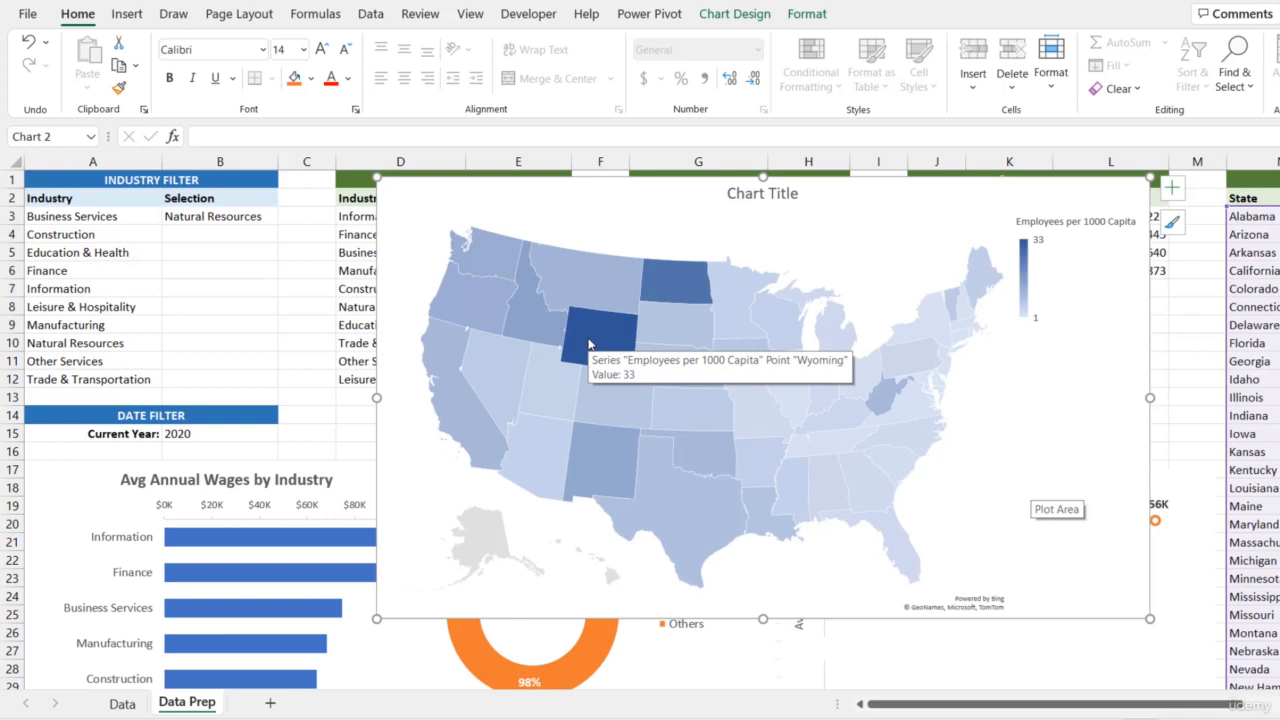
pyautogui.moveTo(672, 289)
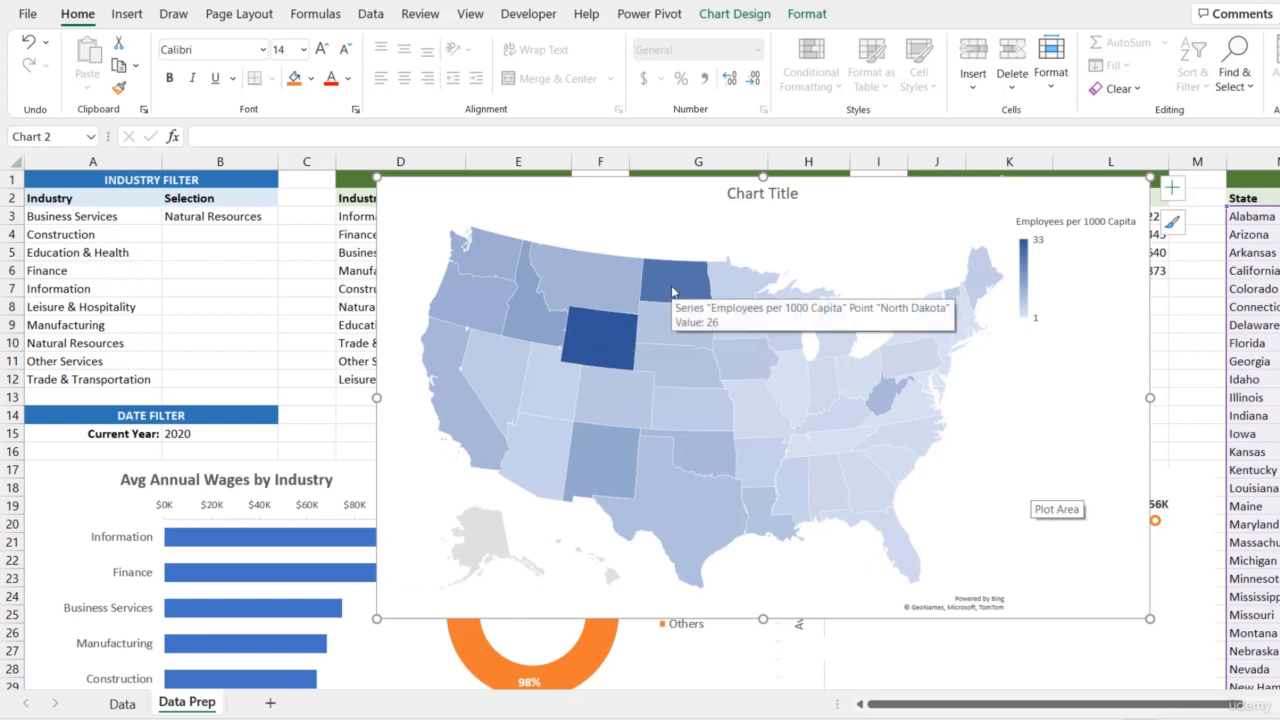
# Test the map with the industry selection in B3 set to Trade & Transportation and to Education & Health, inspecting North Dakota and Massachusetts
pyautogui.click(257, 216)
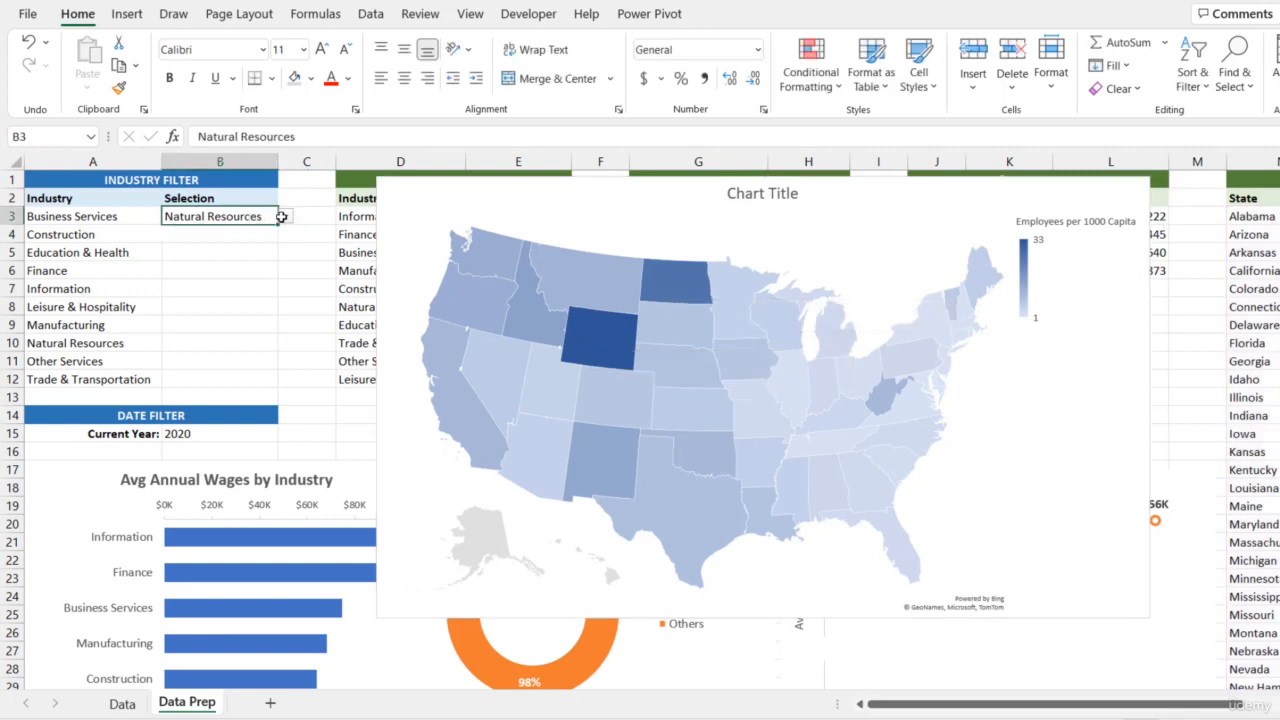
pyautogui.click(285, 216)
pyautogui.click(236, 312)
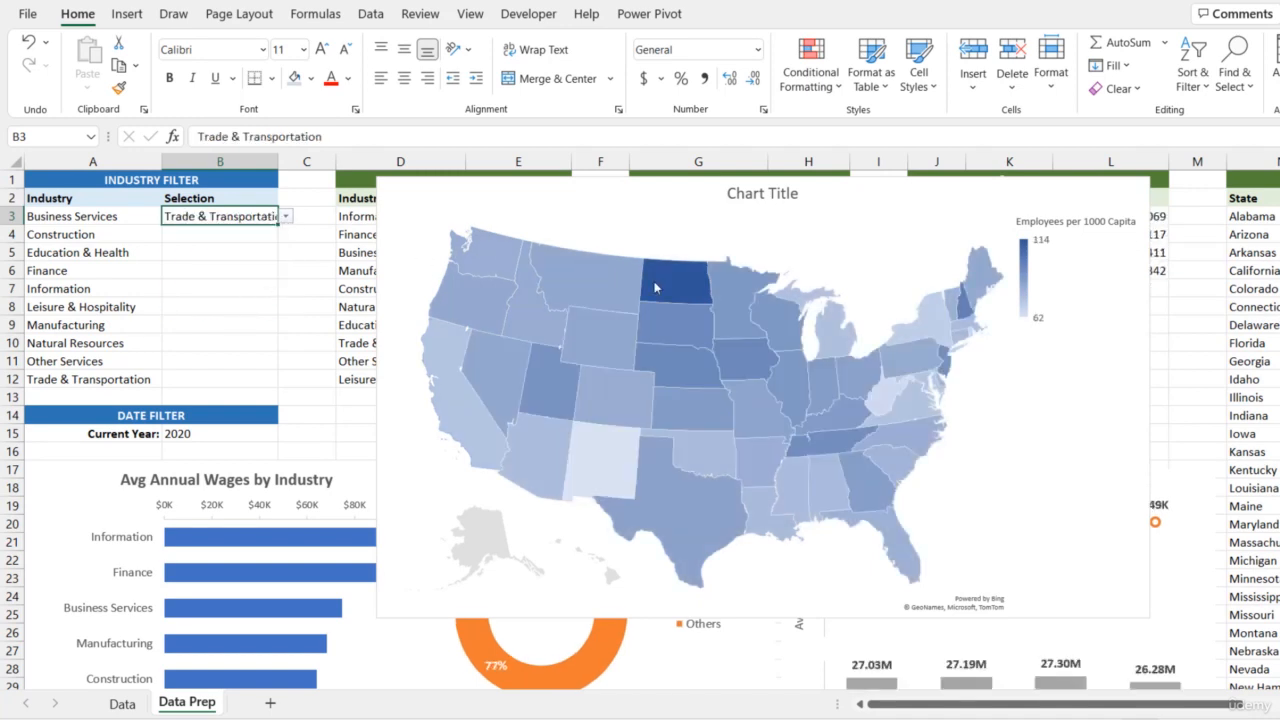
pyautogui.moveTo(655, 286)
pyautogui.click(286, 217)
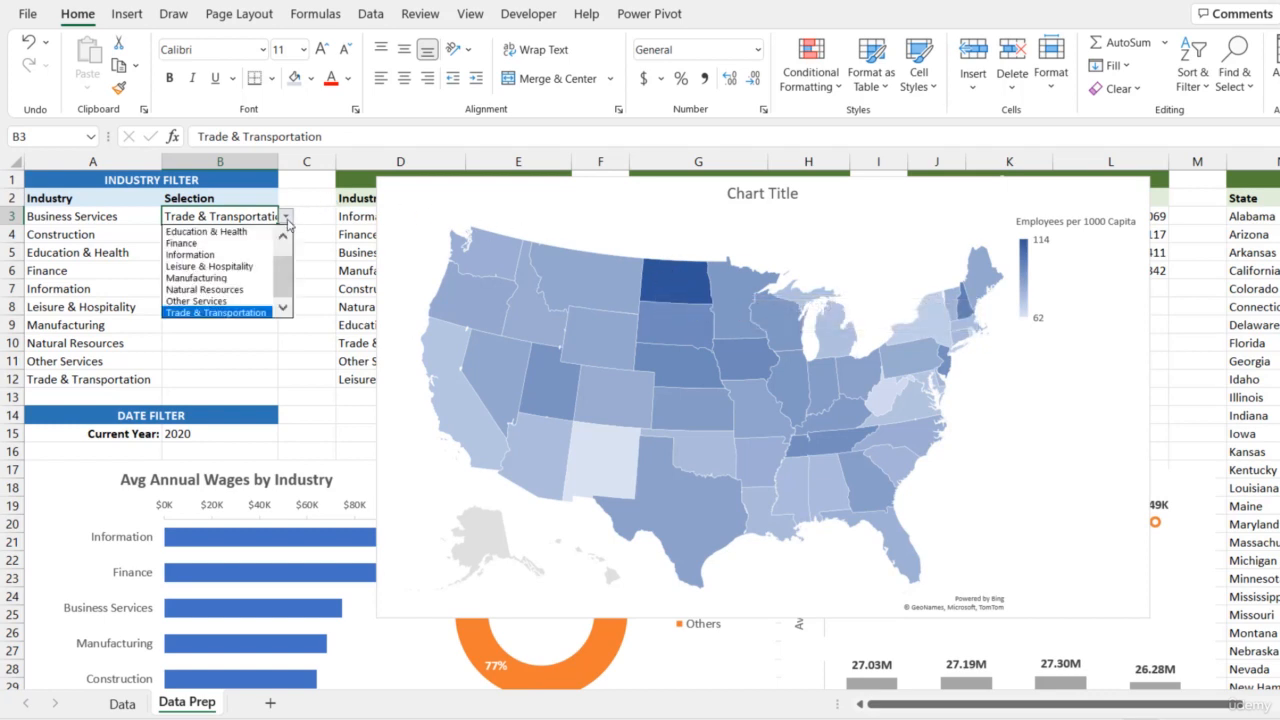
pyautogui.click(251, 231)
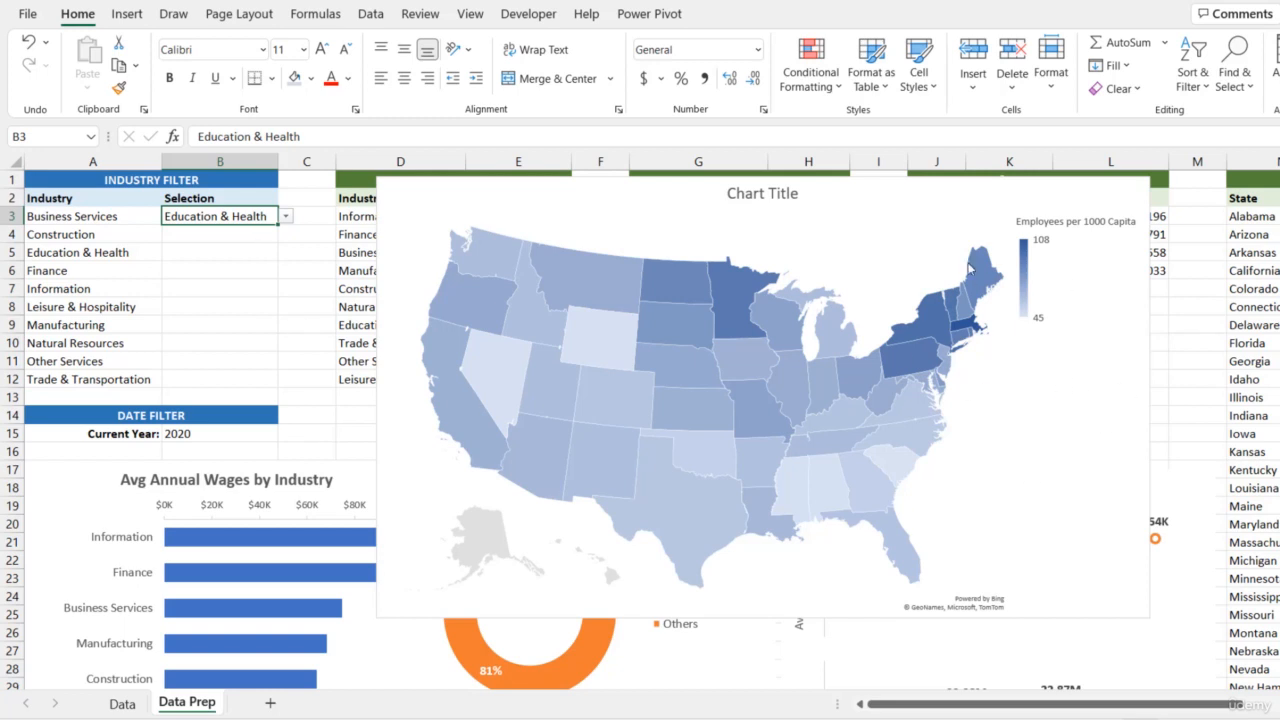
pyautogui.moveTo(968, 332)
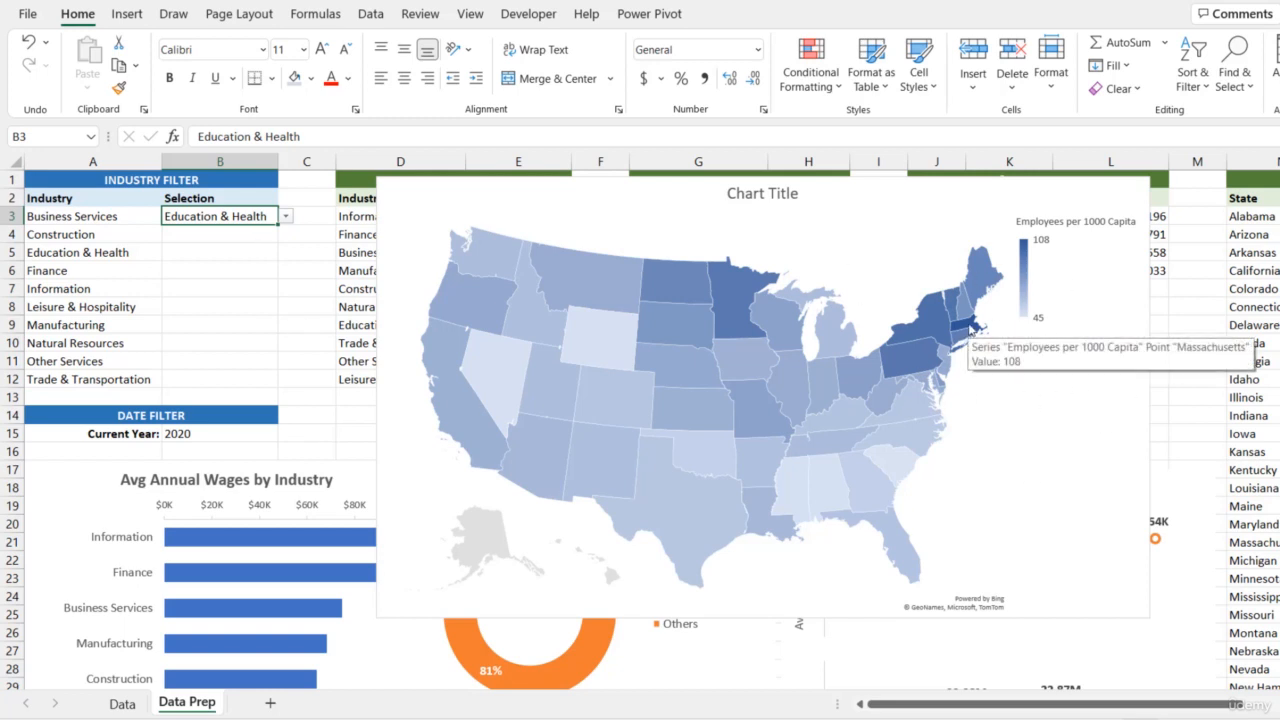
# Set the industry selection in B3 to Information and inspect Washington and California on the state map
pyautogui.click(286, 217)
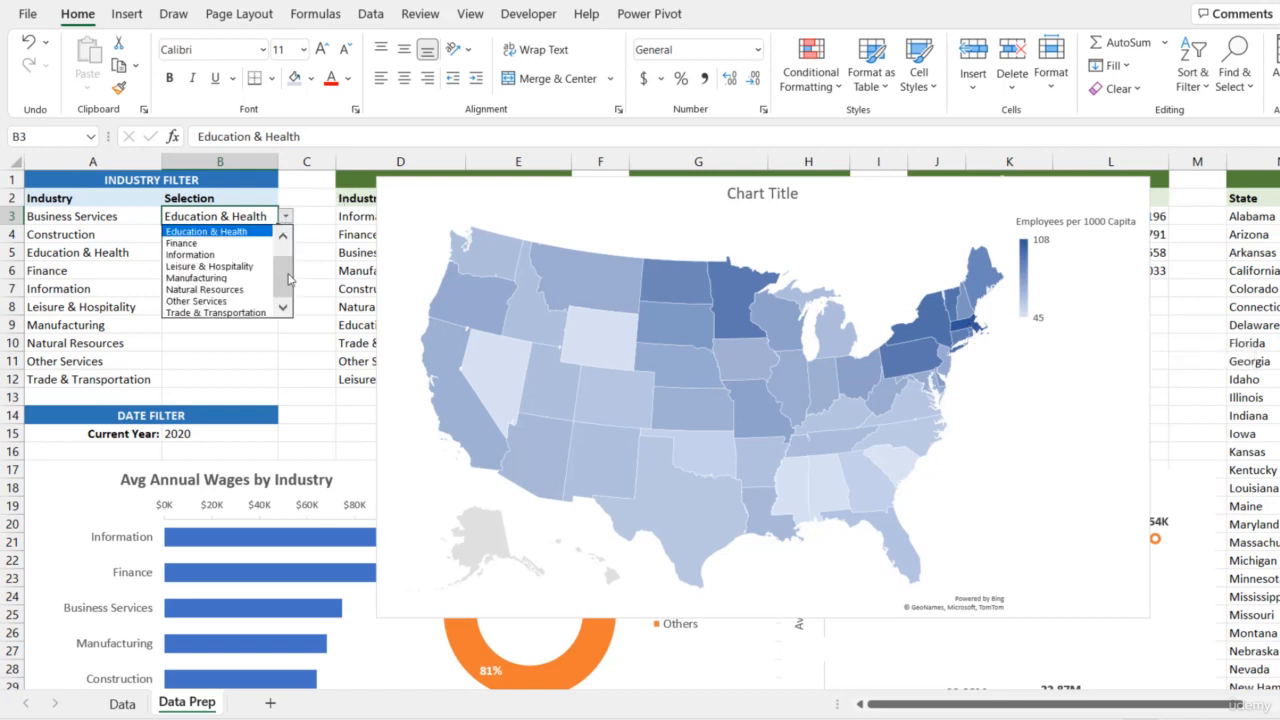
pyautogui.click(237, 255)
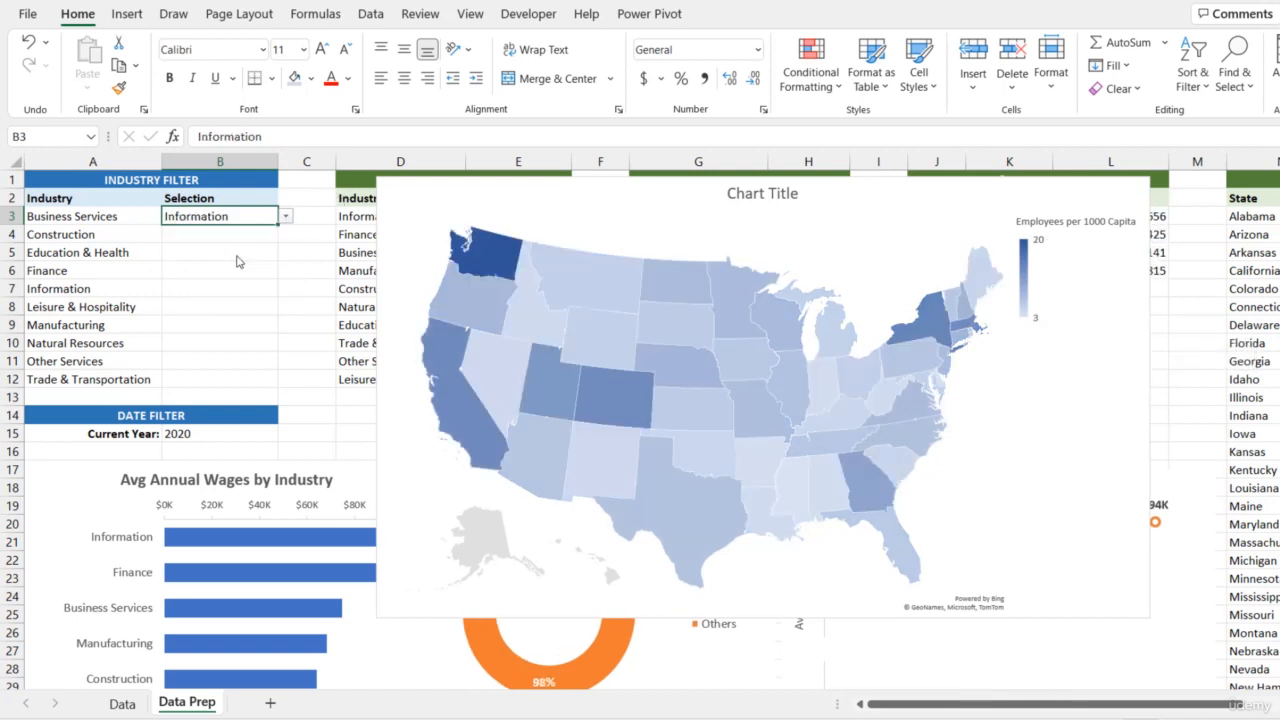
pyautogui.moveTo(500, 265)
pyautogui.moveTo(447, 408)
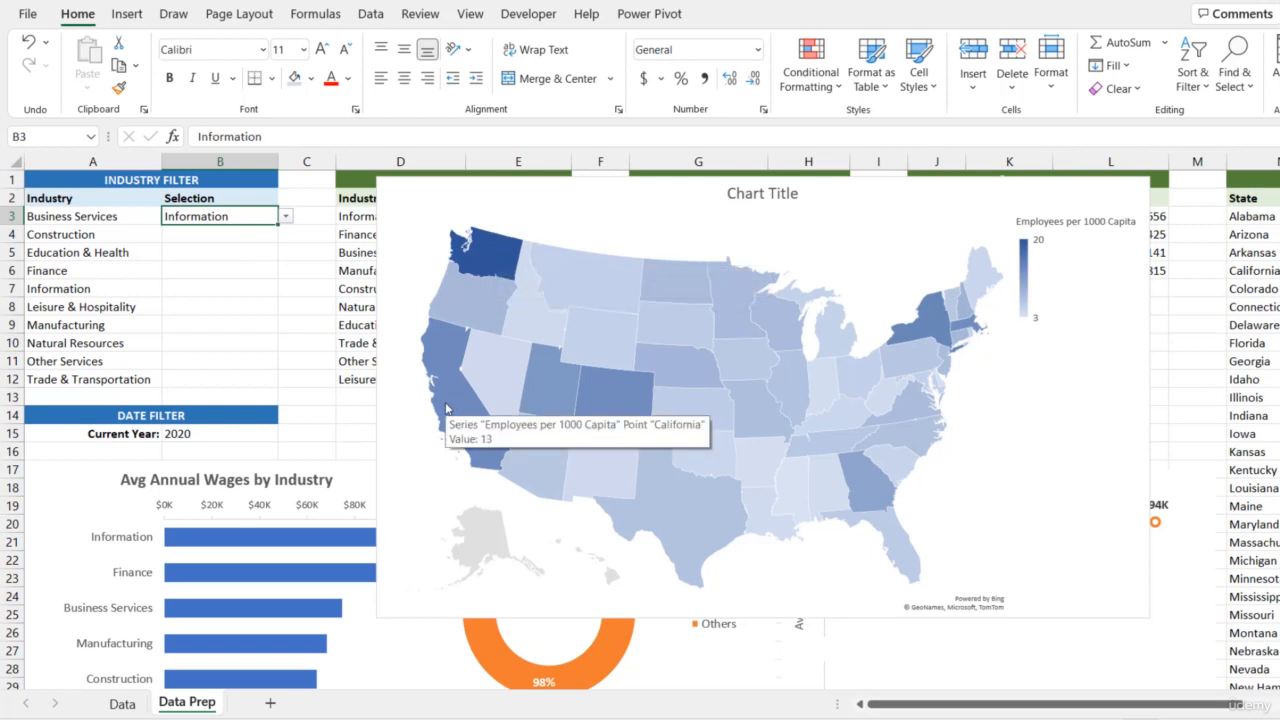